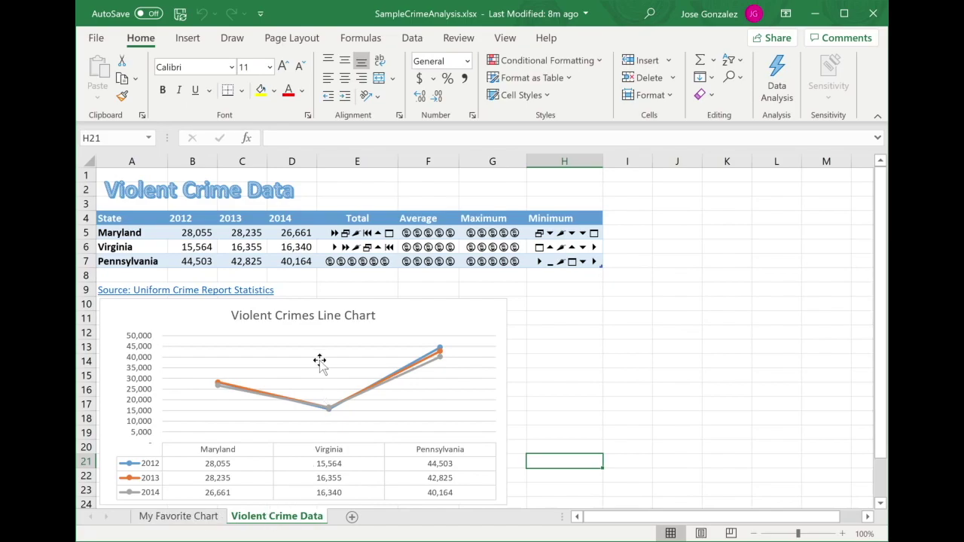
View the column chart on the My Favorite Chart sheet and return to the Violent Crime Data sheet.
{"action": "left_click", "coordinate": [197, 516]}
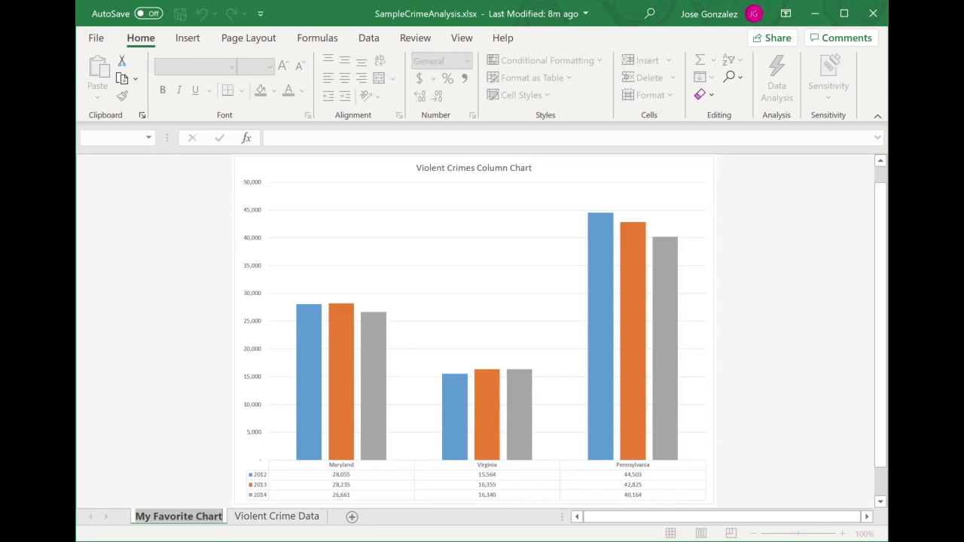
{"action": "left_click", "coordinate": [292, 516]}
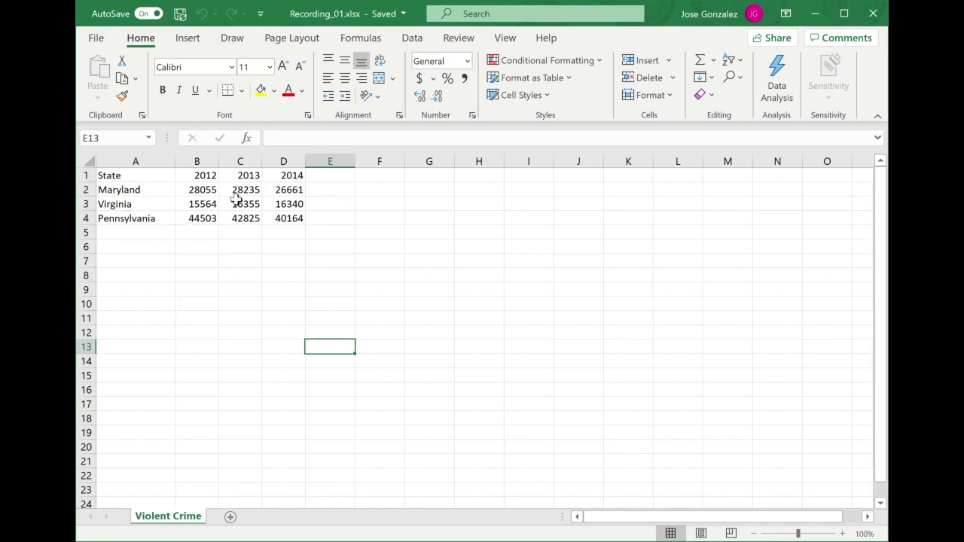
{"action": "left_click_drag", "start_coordinate": [197, 190], "coordinate": [289, 219]}
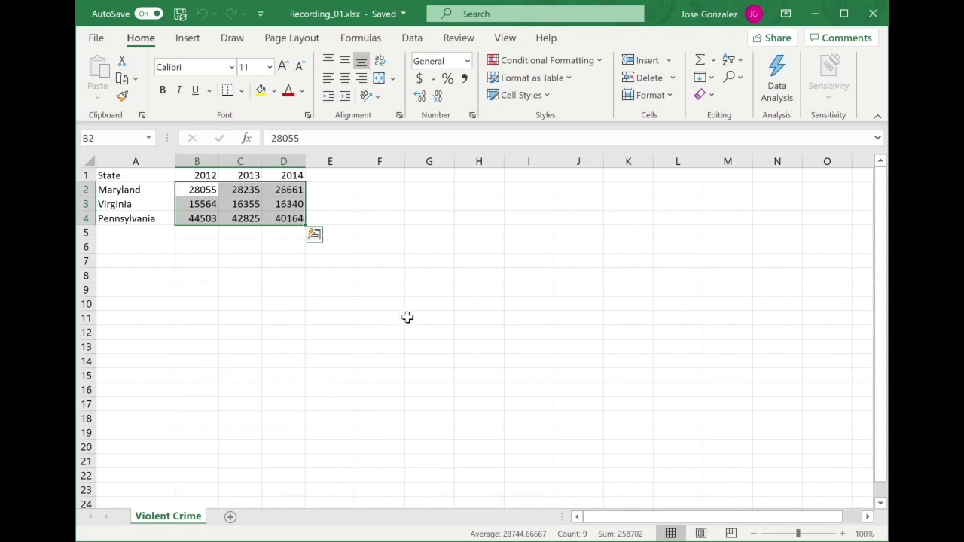
{"action": "left_click", "coordinate": [314, 289]}
{"action": "left_click", "coordinate": [332, 347]}
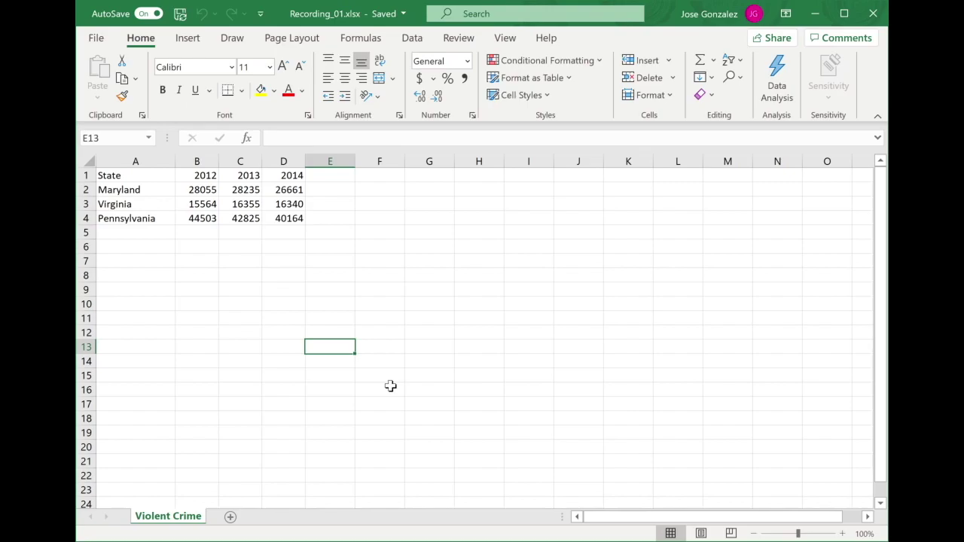
{"action": "key", "text": "Up"}
{"action": "key", "text": "Up"}
{"action": "key", "text": "Up"}
{"action": "key", "text": "Up"}
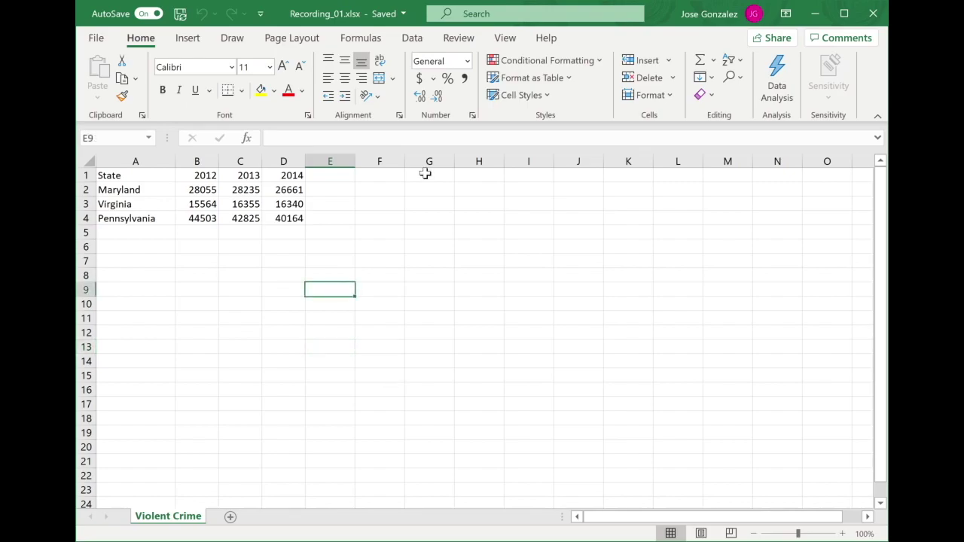
Insert three blank rows above the State header row.
{"action": "left_click", "coordinate": [88, 175]}
{"action": "left_click_drag", "start_coordinate": [91, 174], "coordinate": [85, 203]}
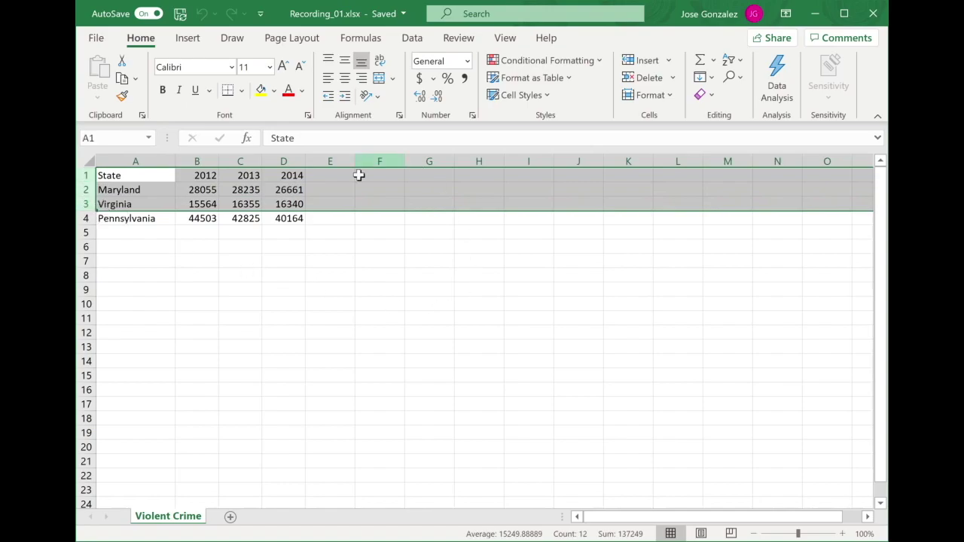
{"action": "right_click", "coordinate": [85, 190]}
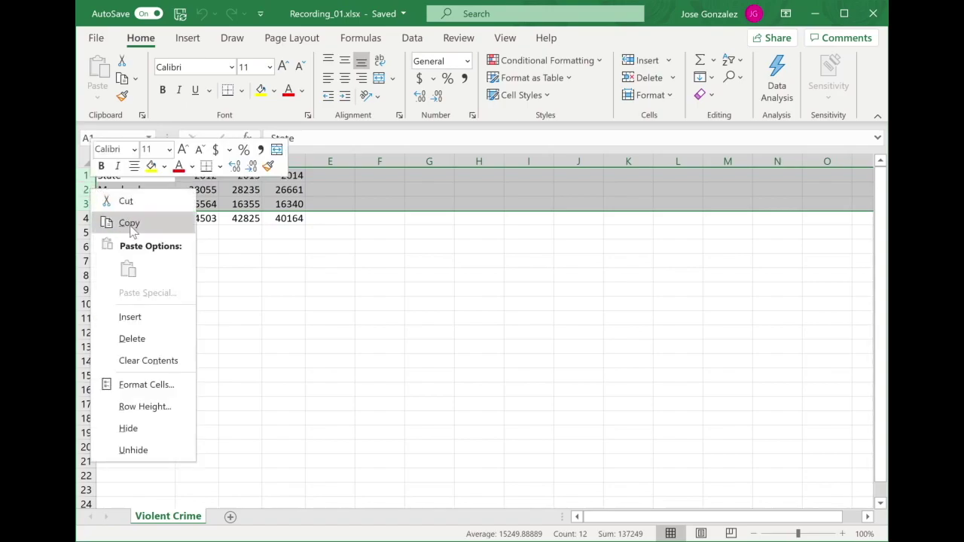
{"action": "left_click", "coordinate": [146, 317]}
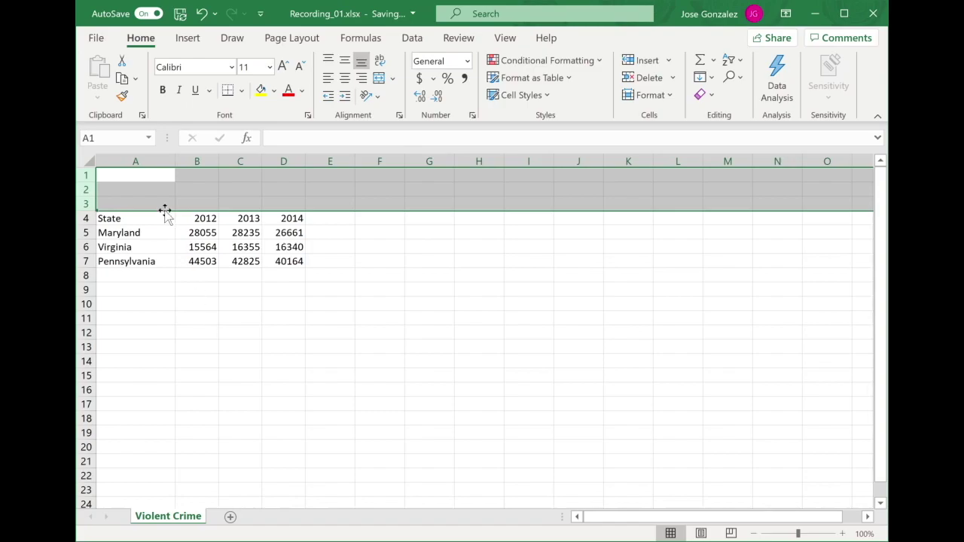
{"action": "left_click", "coordinate": [173, 330]}
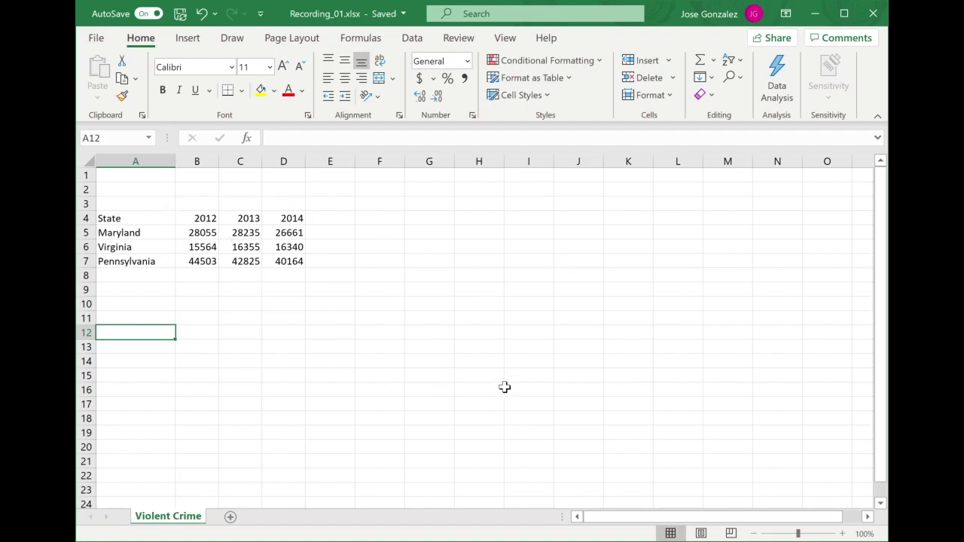
Insert a WordArt title in the light blue patterned style with a hard shadow, reading "Violent Crime Data".
{"action": "key", "text": "alt+n"}
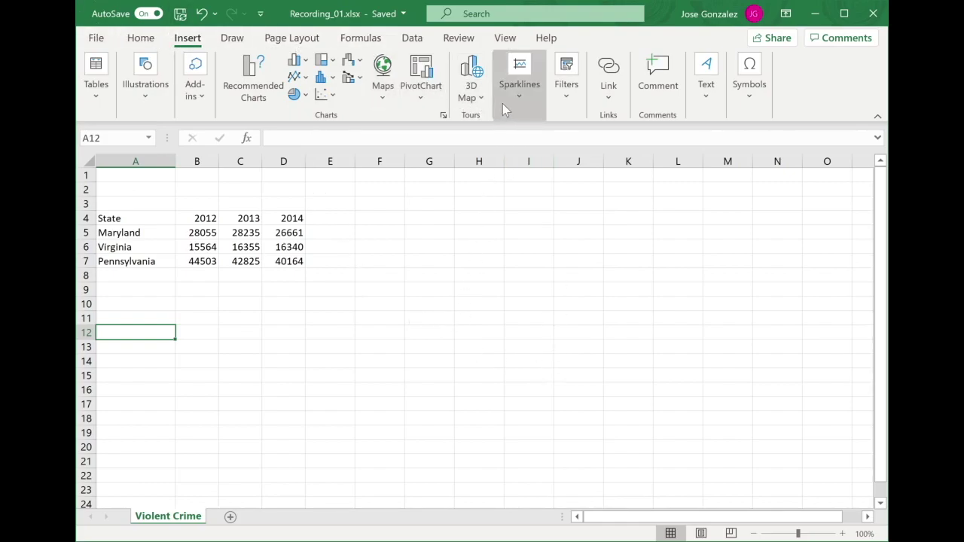
{"action": "left_click", "coordinate": [707, 95]}
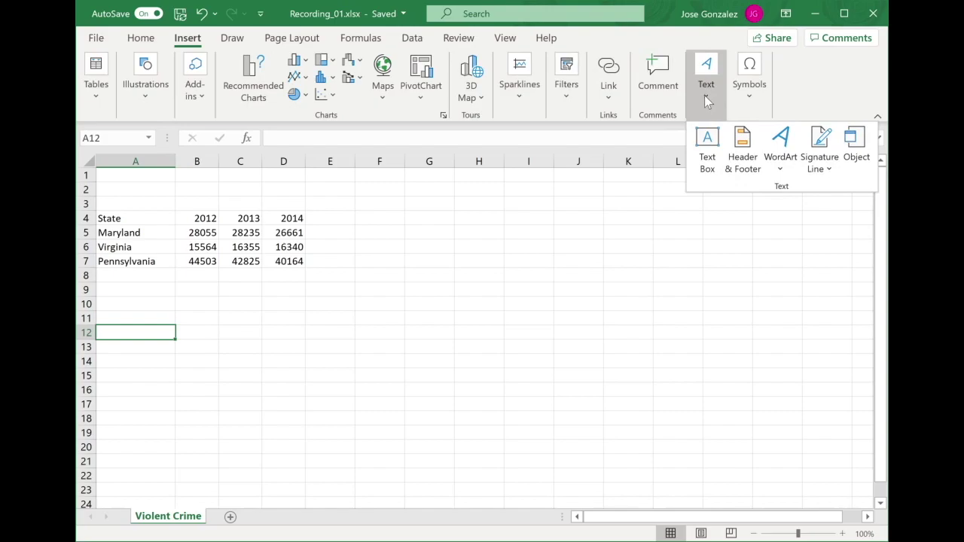
{"action": "left_click", "coordinate": [784, 147]}
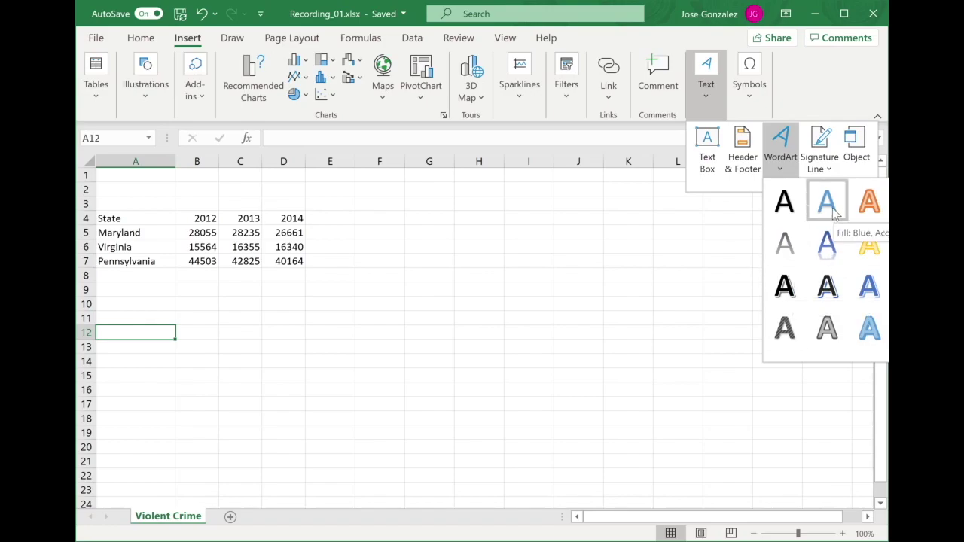
{"action": "left_click", "coordinate": [868, 340]}
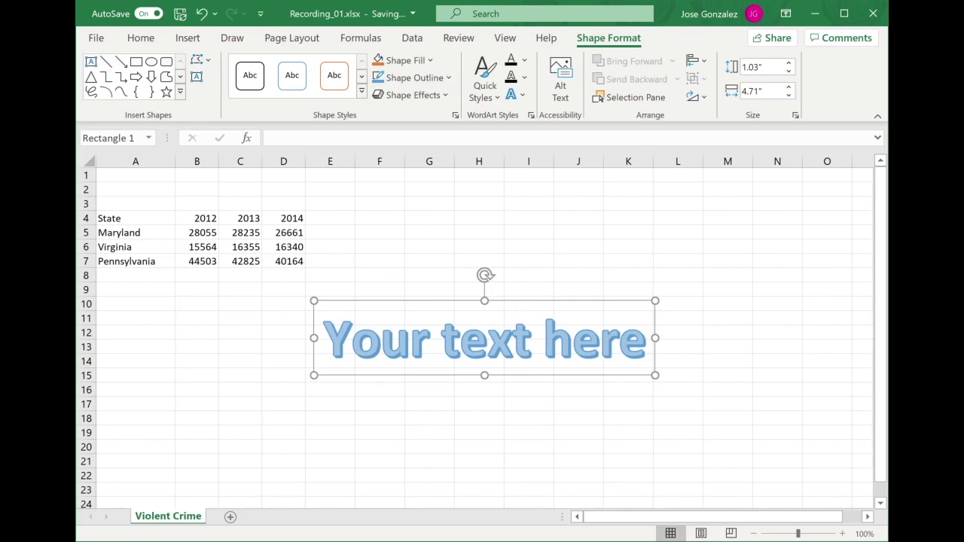
{"action": "left_click_drag", "start_coordinate": [322, 341], "coordinate": [656, 340]}
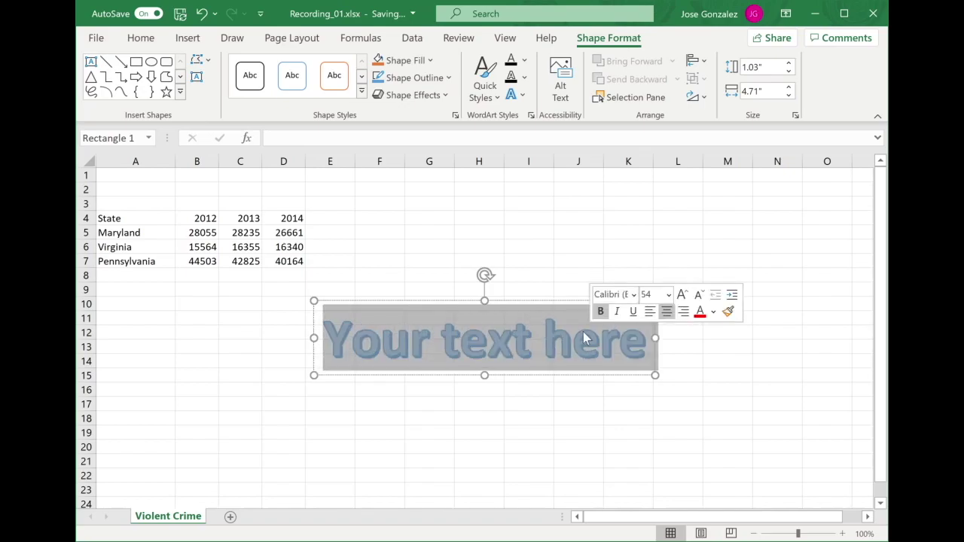
{"action": "type", "text": "Violent Crime Data"}
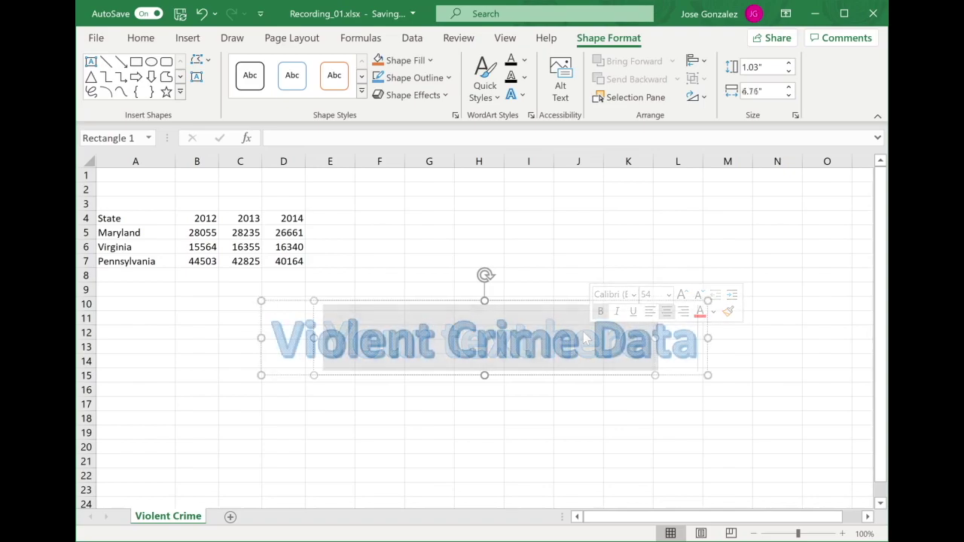
{"action": "left_click", "coordinate": [594, 405]}
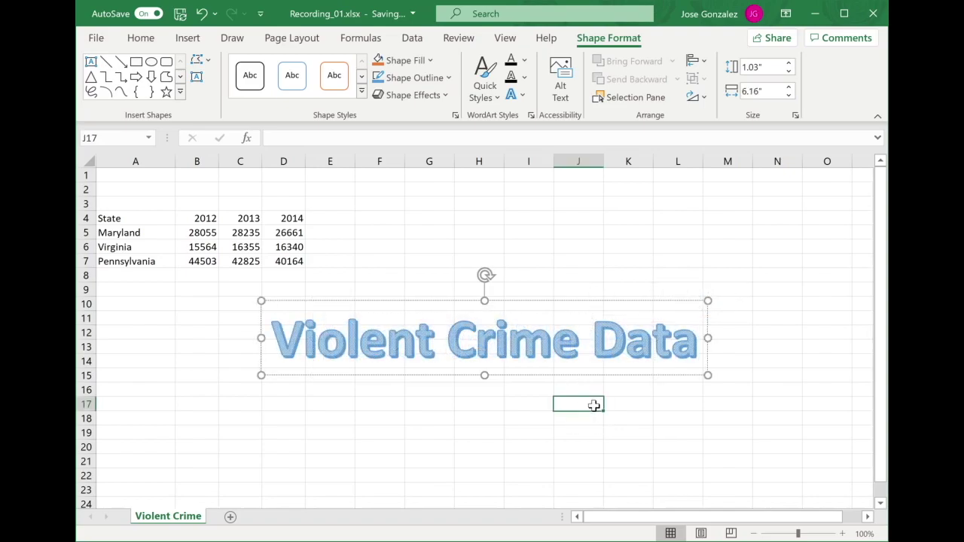
Set the WordArt title's font size to 24 and move it into the blank rows 1 to 3 above the table.
{"action": "left_click", "coordinate": [566, 375]}
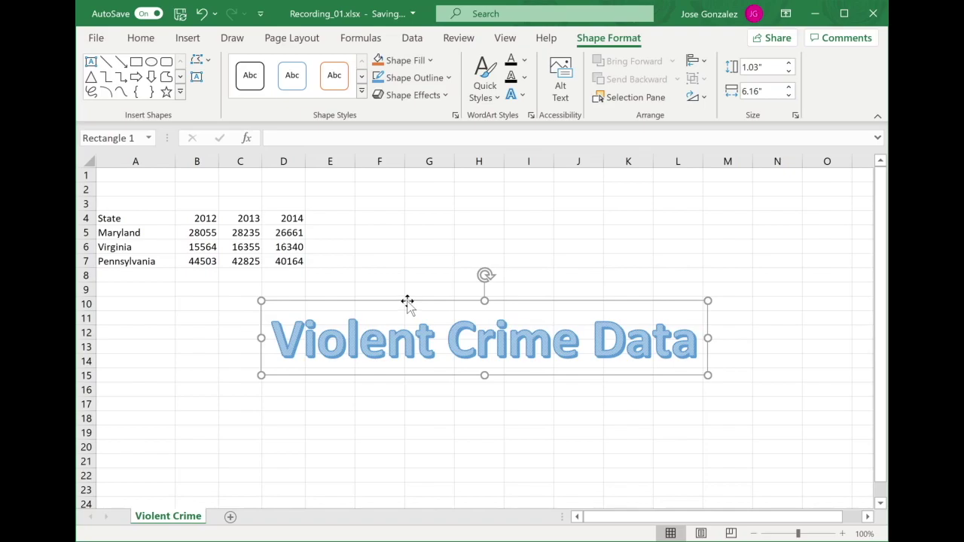
{"action": "left_click_drag", "start_coordinate": [405, 299], "coordinate": [500, 319]}
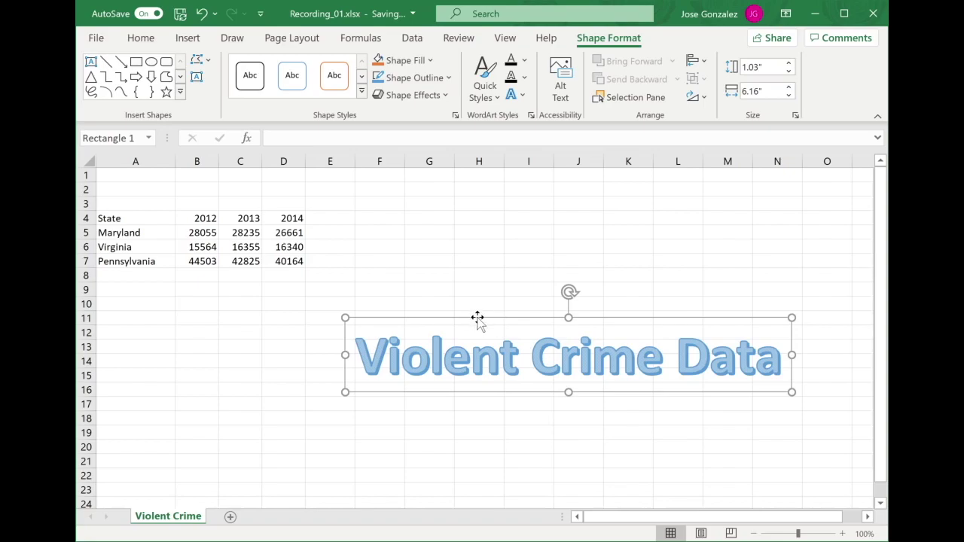
{"action": "mouse_move", "coordinate": [477, 317]}
{"action": "left_mouse_down"}
{"action": "mouse_move", "coordinate": [428, 279]}
{"action": "mouse_move", "coordinate": [229, 197]}
{"action": "mouse_move", "coordinate": [158, 155]}
{"action": "mouse_move", "coordinate": [465, 322]}
{"action": "left_mouse_up"}
{"action": "left_click", "coordinate": [143, 39]}
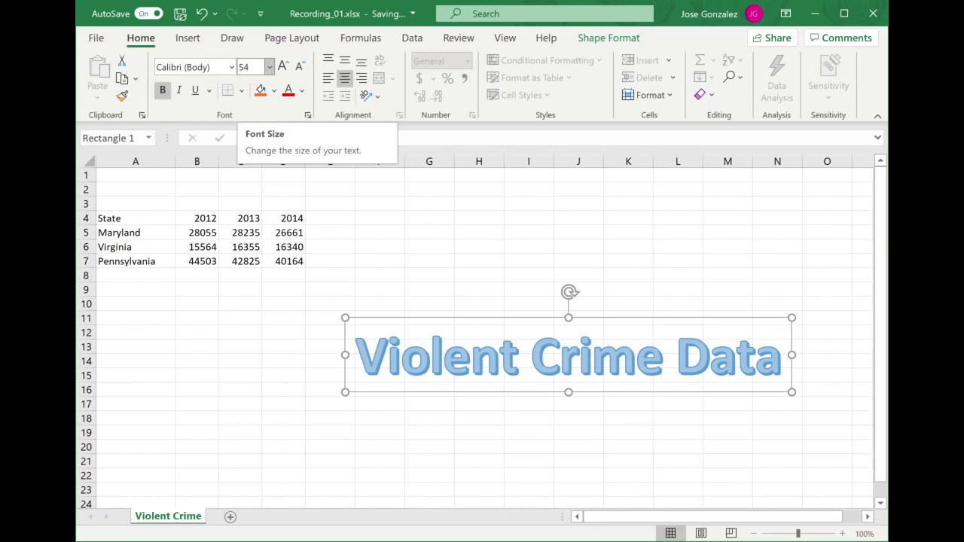
{"action": "left_click", "coordinate": [269, 68]}
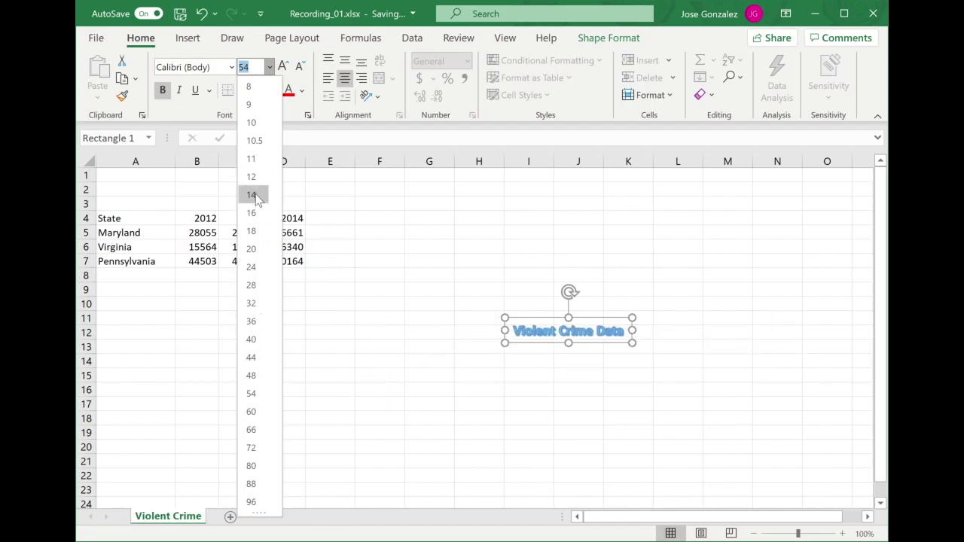
{"action": "left_click", "coordinate": [252, 267]}
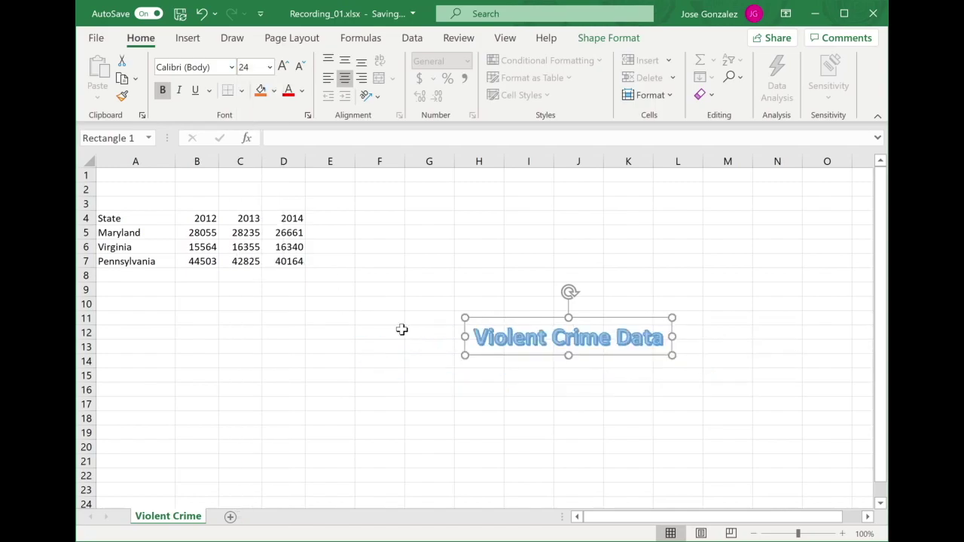
{"action": "left_click_drag", "start_coordinate": [539, 318], "coordinate": [112, 174]}
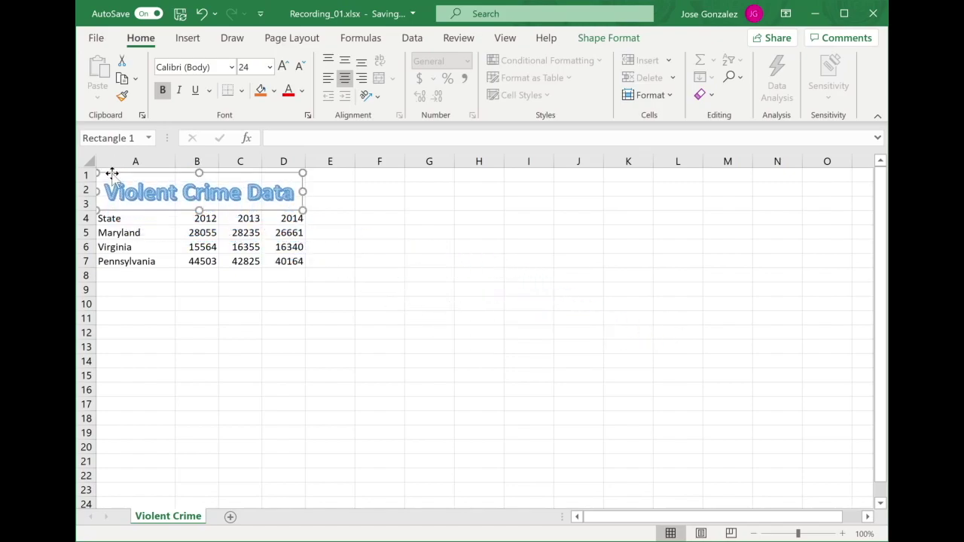
{"action": "left_click", "coordinate": [541, 384]}
Start a hyperlink in cell A9 with the display text "Source: Uniform Crime Report Statistics".
{"action": "left_click", "coordinate": [151, 290]}
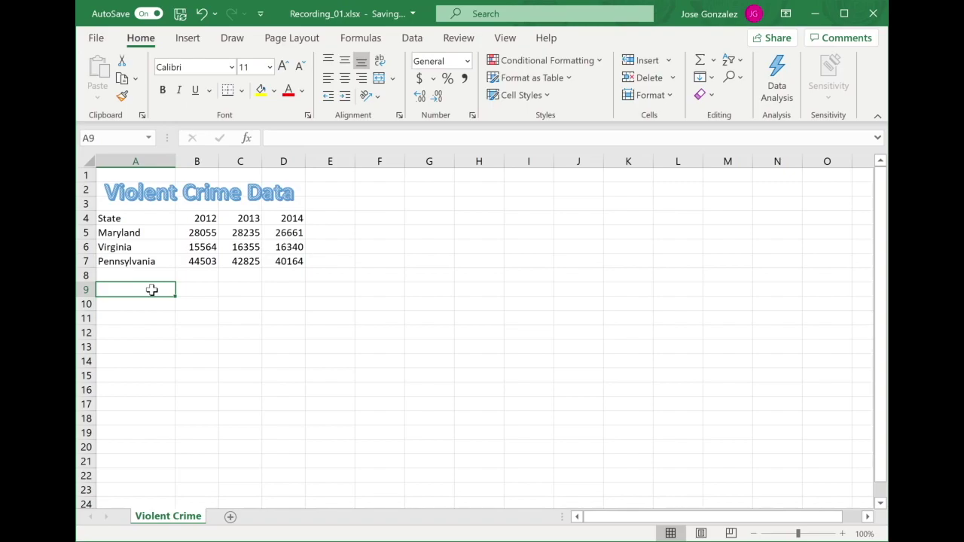
{"action": "left_click", "coordinate": [187, 37]}
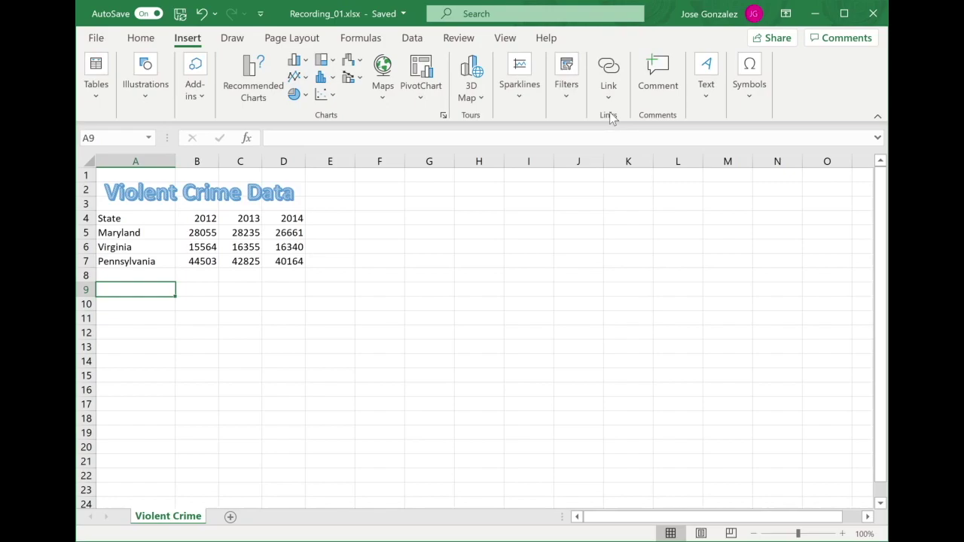
{"action": "left_click", "coordinate": [609, 83]}
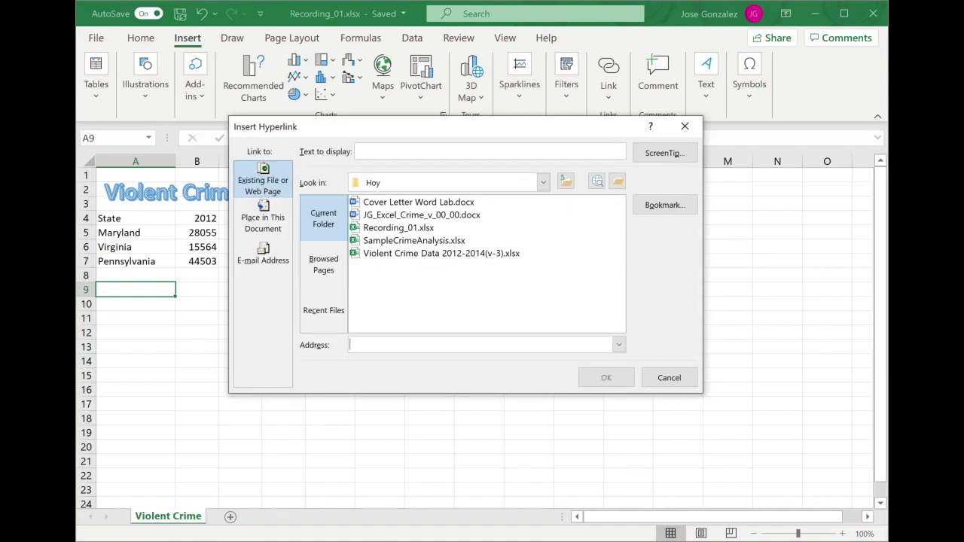
{"action": "type", "text": "Source:  Uniform Crime Report Statistics"}
{"action": "key", "text": "shift+Left"}
{"action": "key", "text": "shift+Left"}
{"action": "key", "text": "shift+Left"}
{"action": "key", "text": "shift+Left"}
{"action": "key", "text": "shift+Left"}
{"action": "key", "text": "shift+Left"}
{"action": "key", "text": "shift+Left"}
{"action": "key", "text": "shift+Left"}
{"action": "key", "text": "shift+Left"}
{"action": "key", "text": "shift+Left"}
{"action": "key", "text": "shift+Left"}
{"action": "key", "text": "shift+Left"}
{"action": "key", "text": "shift+Left"}
{"action": "key", "text": "shift+Left"}
{"action": "key", "text": "shift+Left"}
{"action": "key", "text": "shift+Left"}
{"action": "key", "text": "shift+Left"}
{"action": "key", "text": "shift+Left"}
{"action": "key", "text": "shift+Left"}
{"action": "key", "text": "shift+Left"}
{"action": "key", "text": "shift+Left"}
{"action": "key", "text": "shift+Left"}
{"action": "key", "text": "shift+Left"}
{"action": "key", "text": "shift+Left"}
{"action": "key", "text": "shift+Left"}
{"action": "key", "text": "shift+Left"}
{"action": "key", "text": "shift+Left"}
{"action": "key", "text": "shift+Left"}
{"action": "key", "text": "shift+Left"}
{"action": "key", "text": "shift+Left"}
{"action": "key", "text": "shift+Left"}
{"action": "key", "text": "shift+Left"}
{"action": "key", "text": "shift+Left"}
{"action": "key", "text": "shift+Left"}
{"action": "key", "text": "shift+Left"}
{"action": "key", "text": "shift+Left"}
{"action": "key", "text": "shift+Left"}
{"action": "key", "text": "shift+Left"}
{"action": "key", "text": "shift+Left"}
{"action": "key", "text": "shift+Left"}
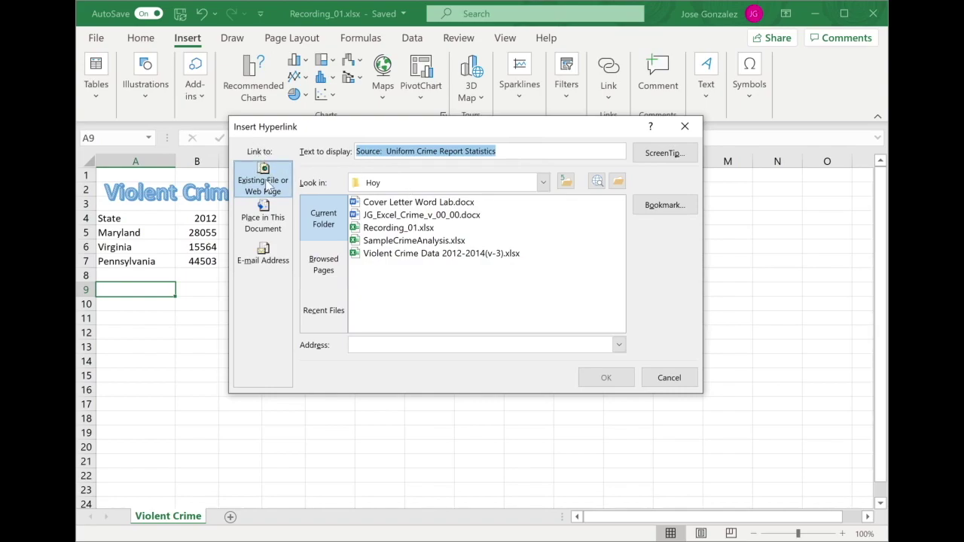
{"action": "left_click", "coordinate": [421, 345]}
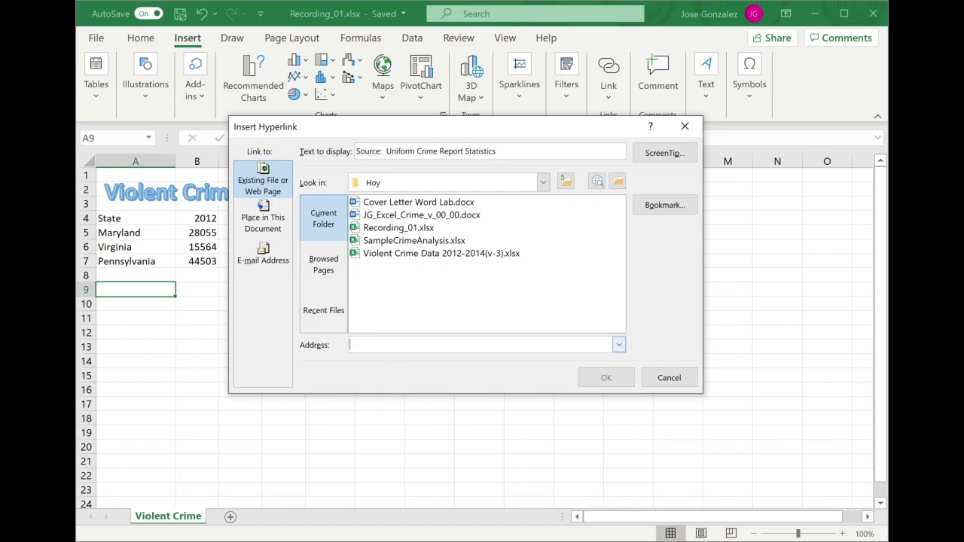
{"action": "type", "text": "https://www.bjs.gov/ucrdata/"}
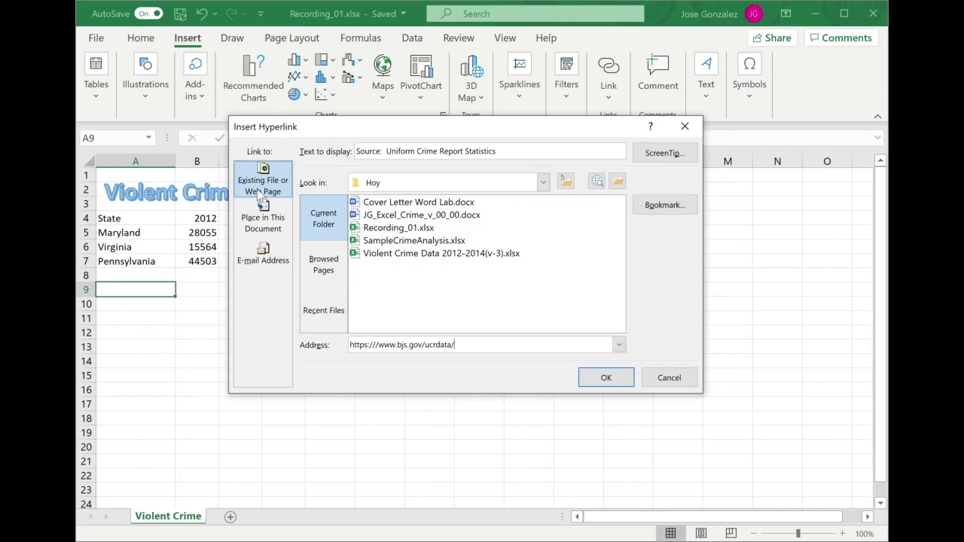
{"action": "left_click", "coordinate": [607, 378]}
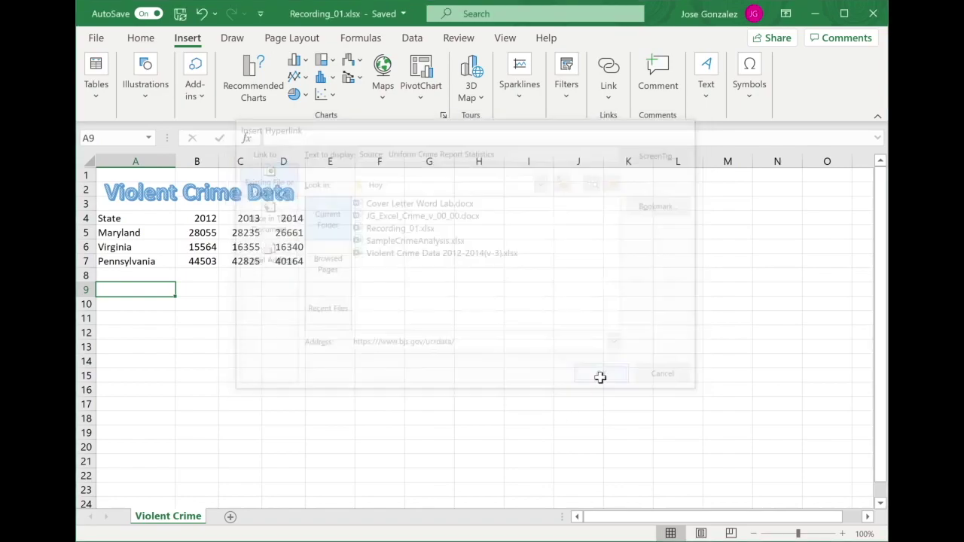
{"action": "left_click", "coordinate": [339, 389]}
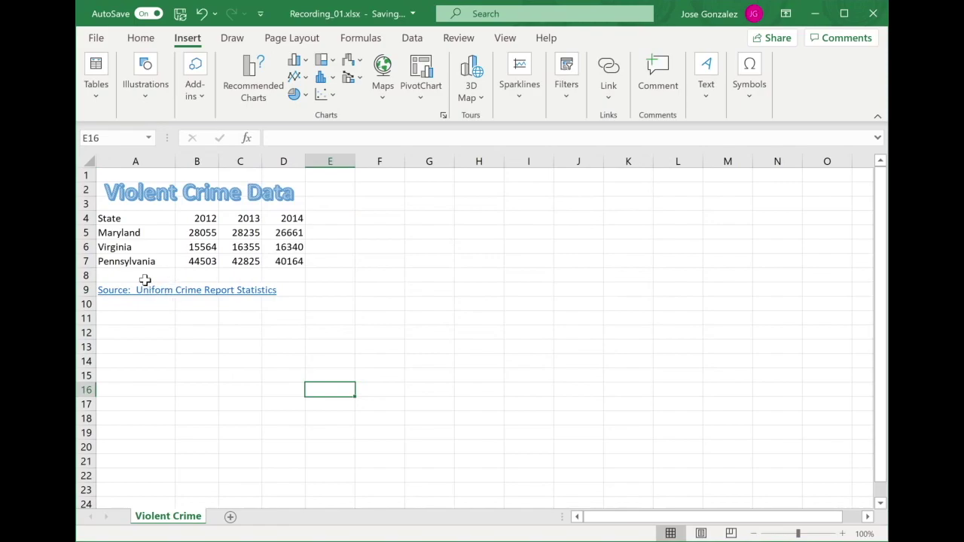
{"action": "mouse_move", "coordinate": [144, 292]}
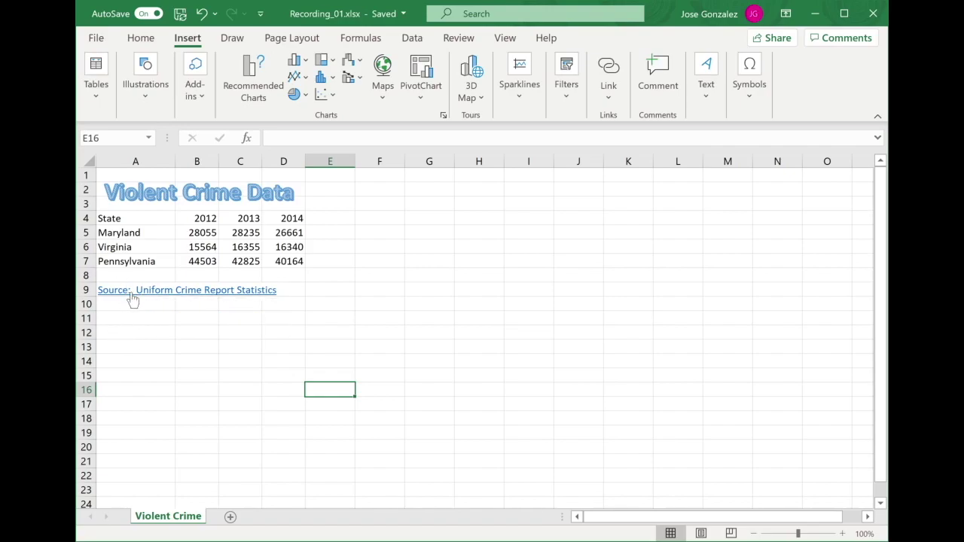
{"action": "left_click", "coordinate": [131, 299]}
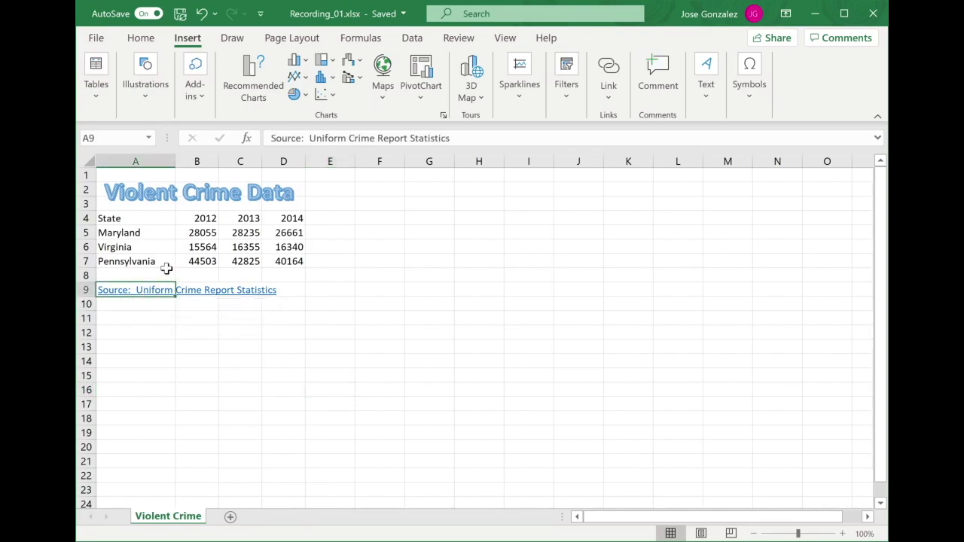
{"action": "right_click", "coordinate": [135, 295]}
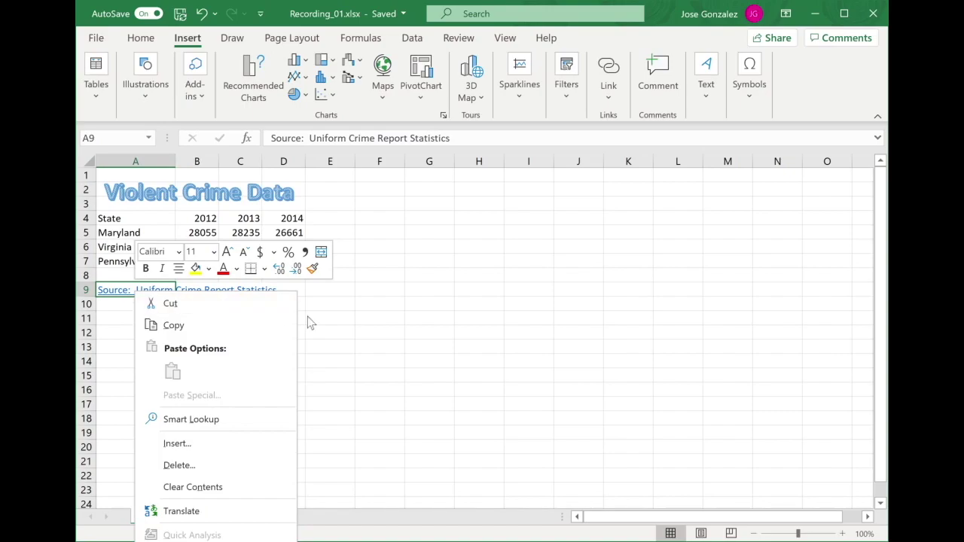
{"action": "left_click", "coordinate": [331, 323]}
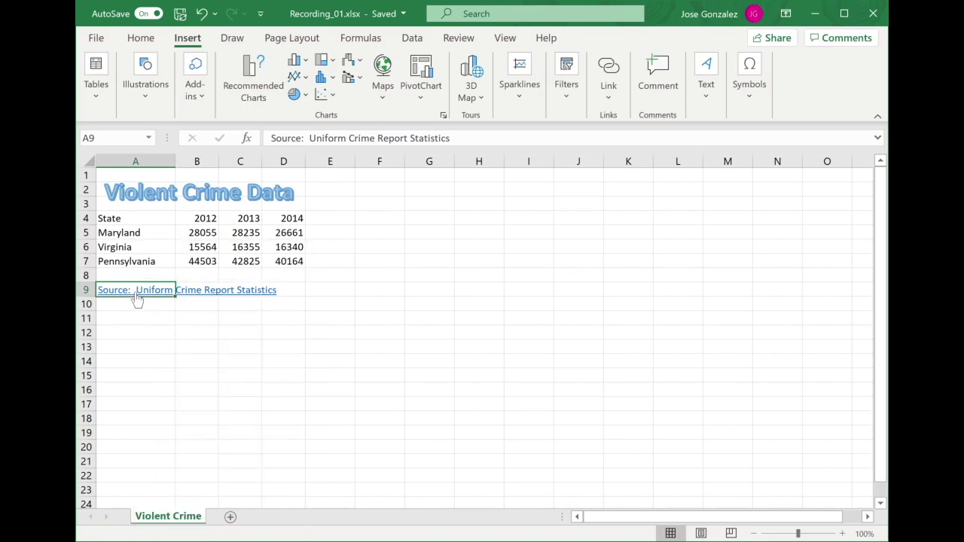
Add the column headings Total, Average, Maximum and Minimum in cells E4 to H4 of the crime table.
{"action": "mouse_move", "coordinate": [136, 297]}
{"action": "left_click", "coordinate": [336, 219]}
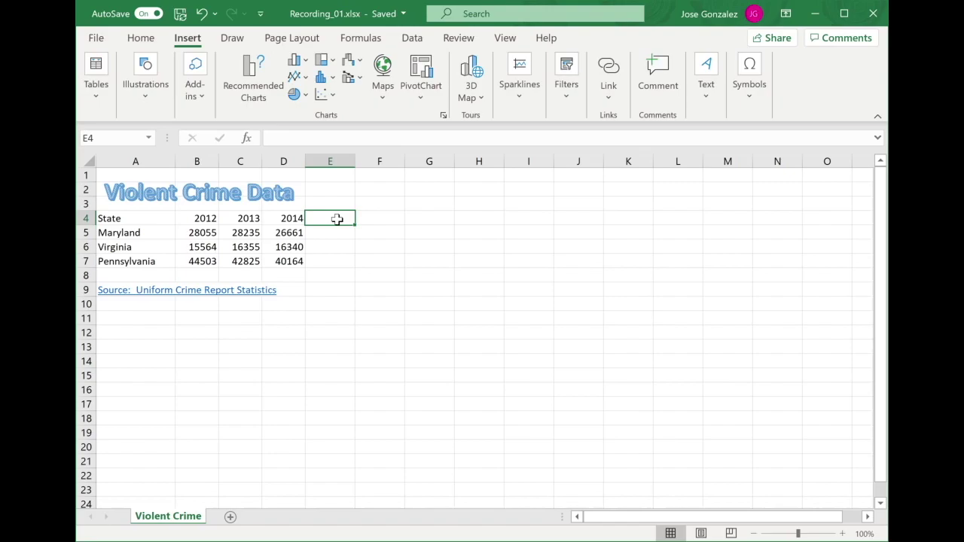
{"action": "type", "text": "Total"}
{"action": "key", "text": "Tab"}
{"action": "type", "text": "Average"}
{"action": "key", "text": "Tab"}
{"action": "type", "text": "Maximum"}
{"action": "key", "text": "Tab"}
{"action": "type", "text": "Minimum"}
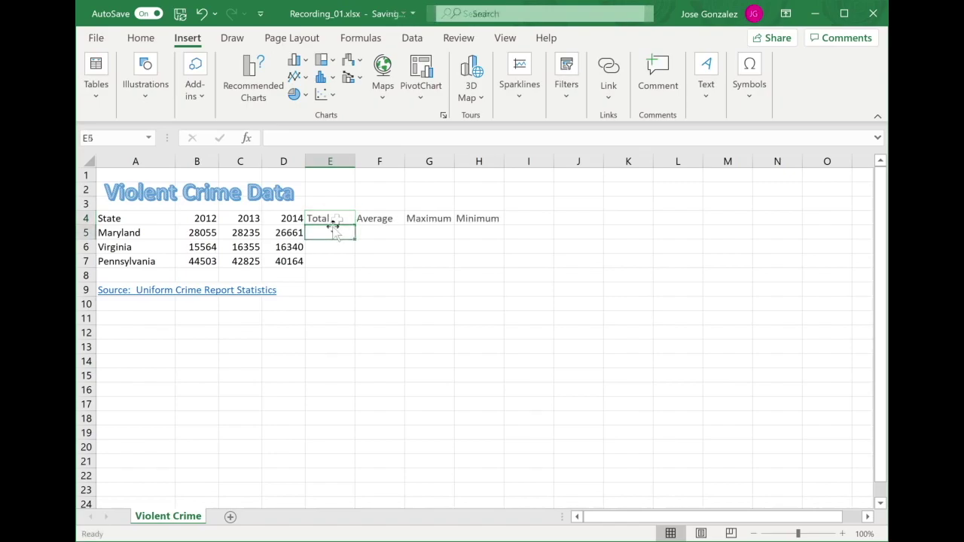
{"action": "key", "text": "Return"}
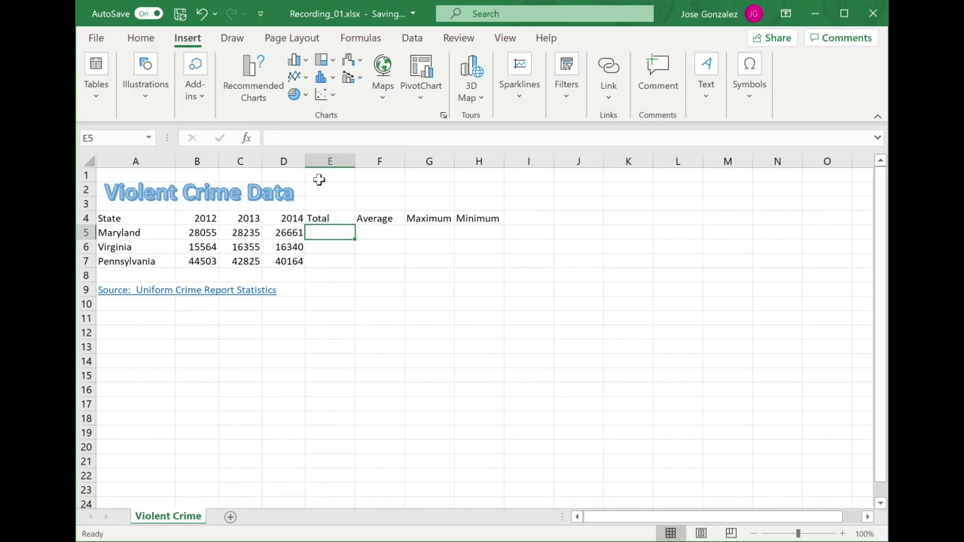
Calculate Maryland's total in cell E5 by inserting the Sum function over B5:D5.
{"action": "left_click", "coordinate": [141, 38]}
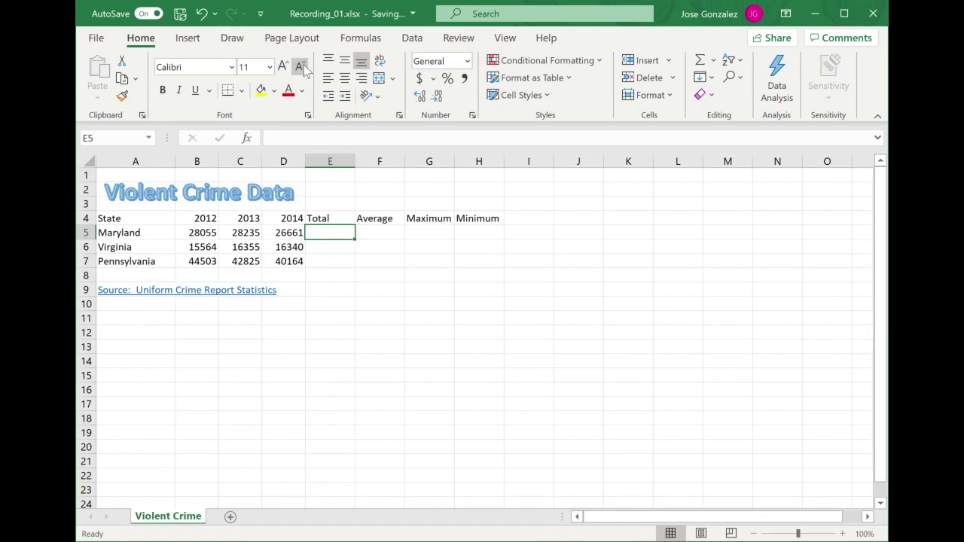
{"action": "left_click", "coordinate": [714, 61]}
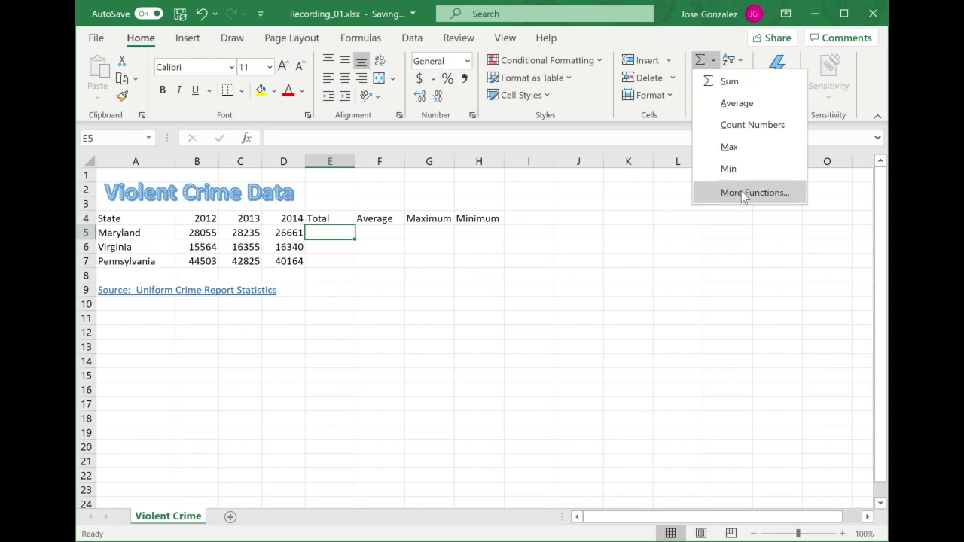
{"action": "left_click", "coordinate": [729, 84]}
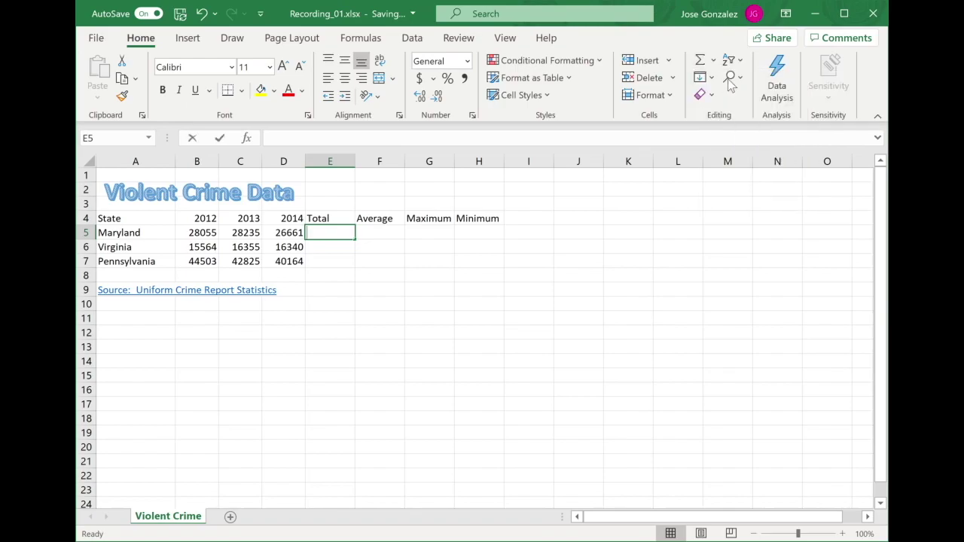
{"action": "key", "text": "Return"}
{"action": "left_click", "coordinate": [344, 235]}
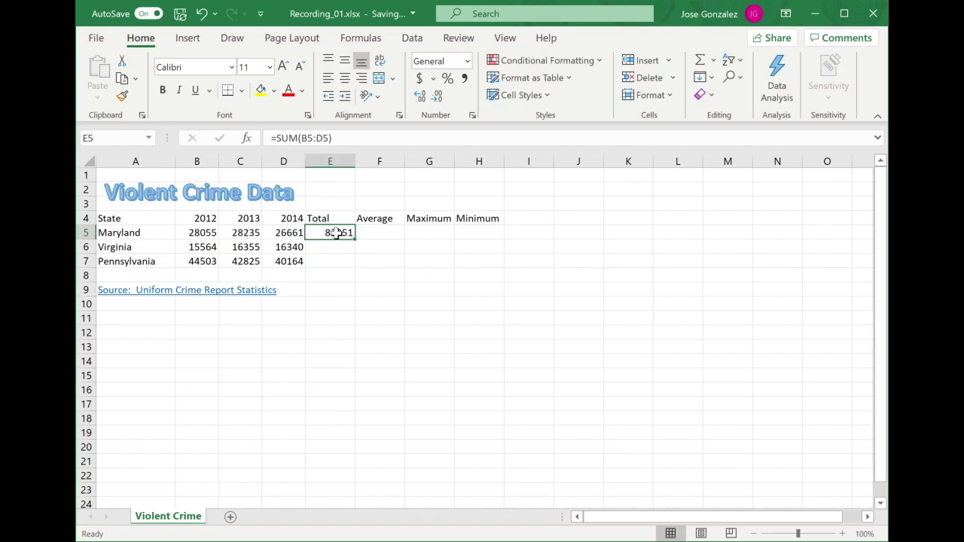
Insert the Average function for Maryland in cell F5, accepting the suggested range B5:E5.
{"action": "left_click", "coordinate": [378, 232]}
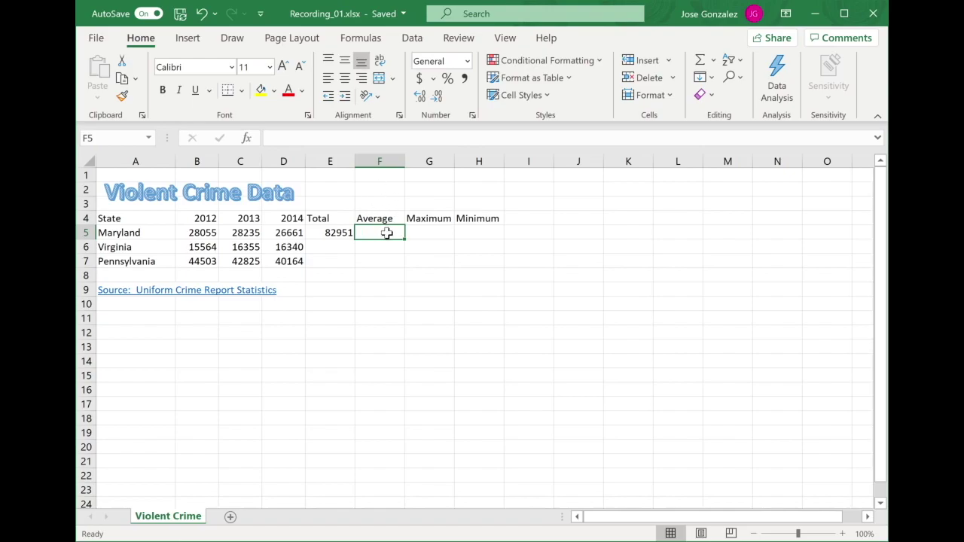
{"action": "left_click", "coordinate": [714, 60]}
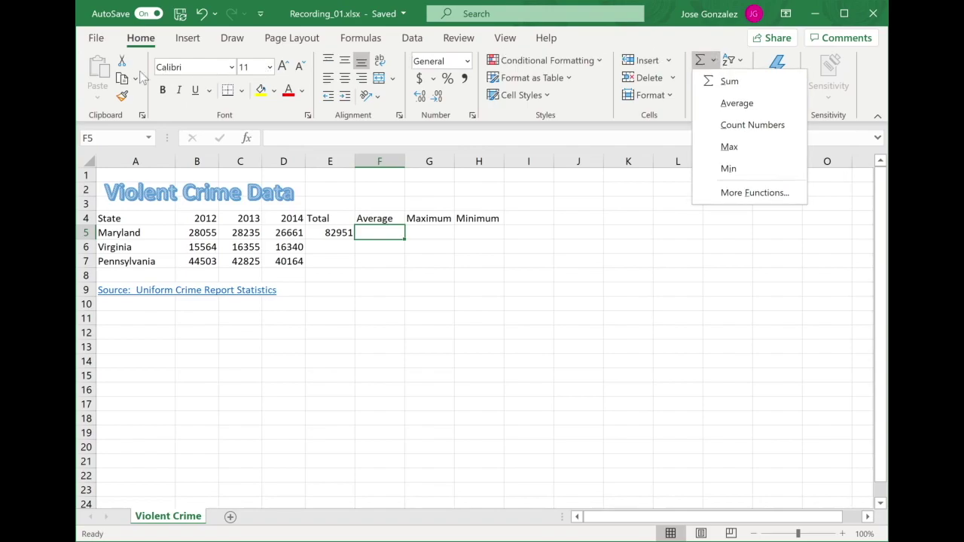
{"action": "left_click", "coordinate": [738, 104]}
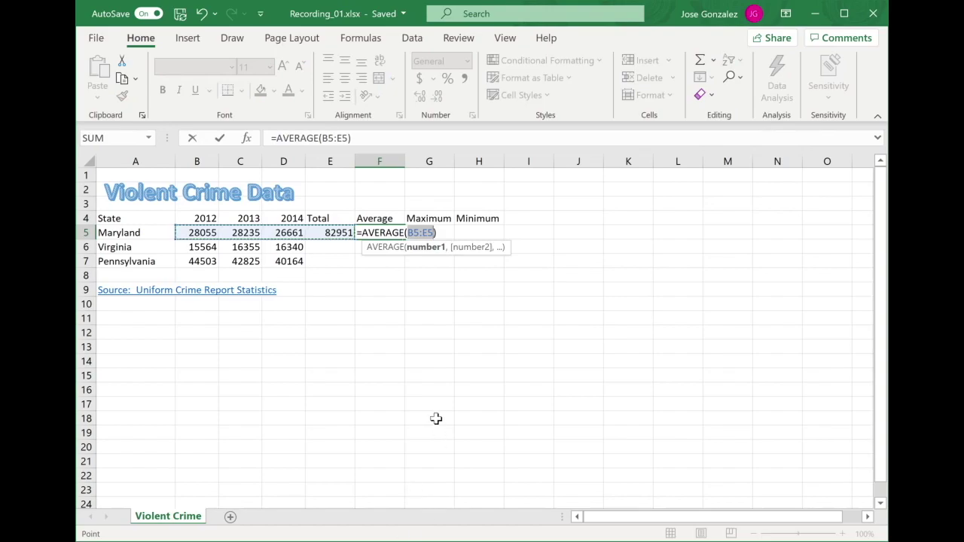
{"action": "key", "text": "Return"}
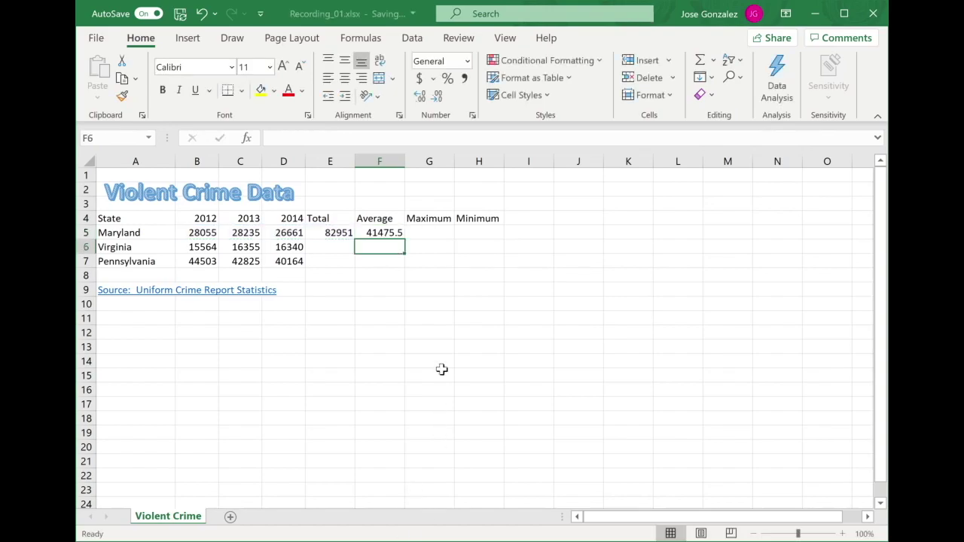
Check the cells used by Maryland's average formula in F5 and correct its range to B5:D5, leaving out the total.
{"action": "left_click", "coordinate": [381, 235]}
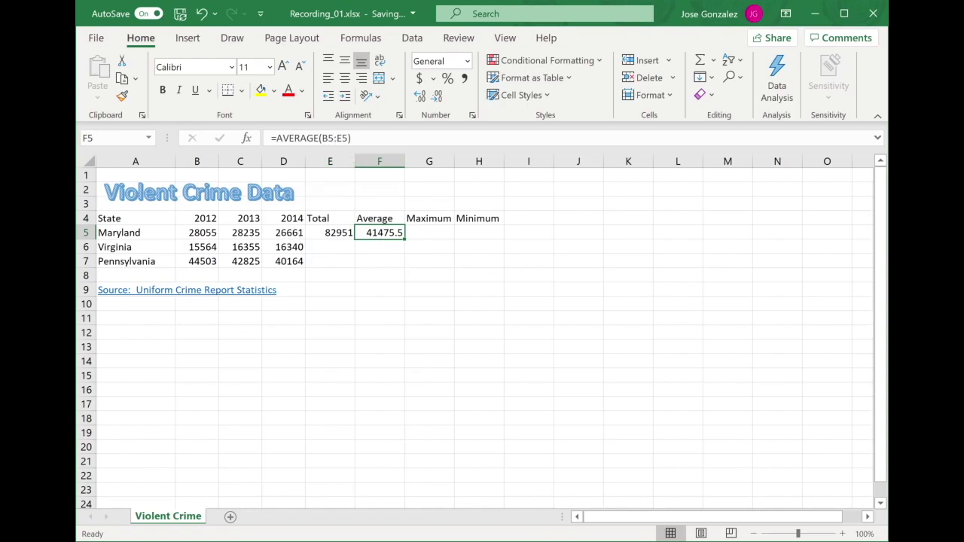
{"action": "left_click", "coordinate": [206, 233]}
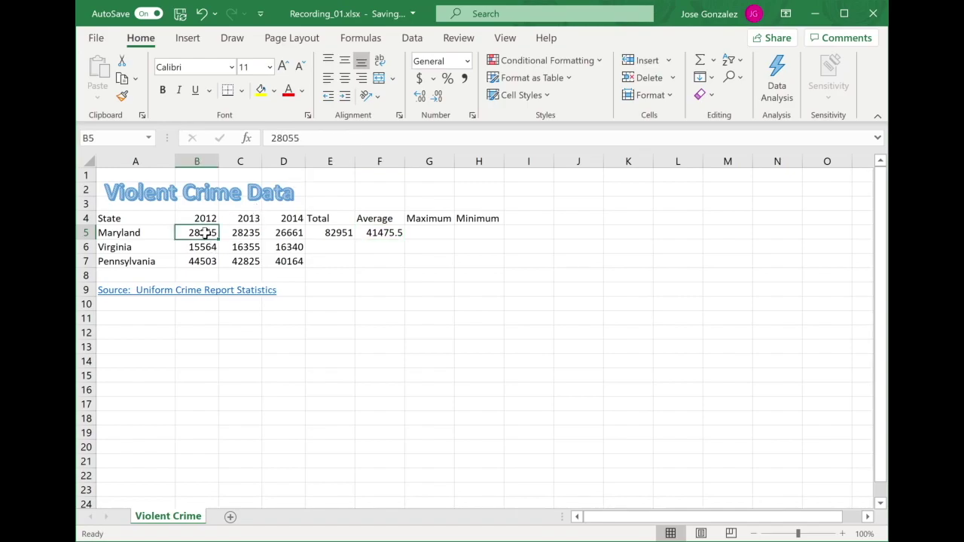
{"action": "left_click", "coordinate": [242, 231]}
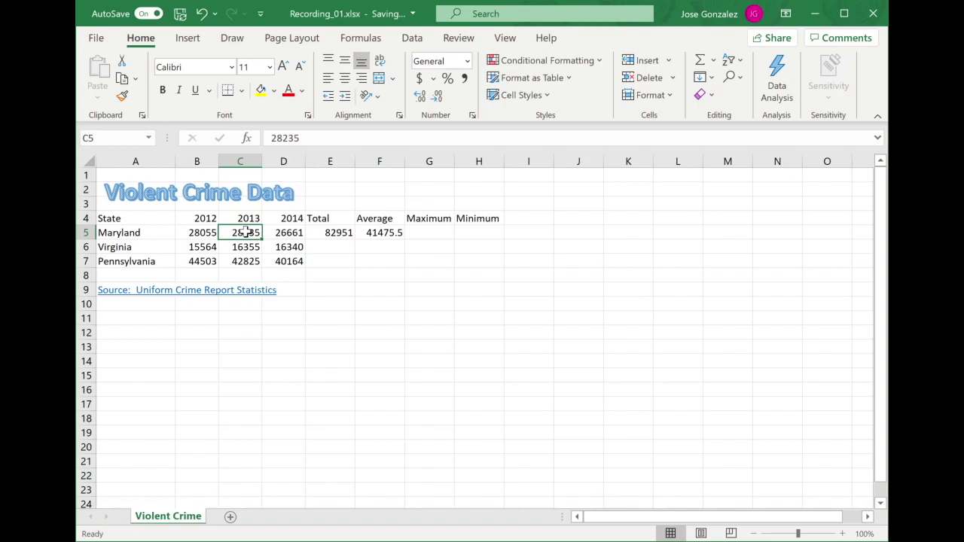
{"action": "left_click", "coordinate": [298, 234]}
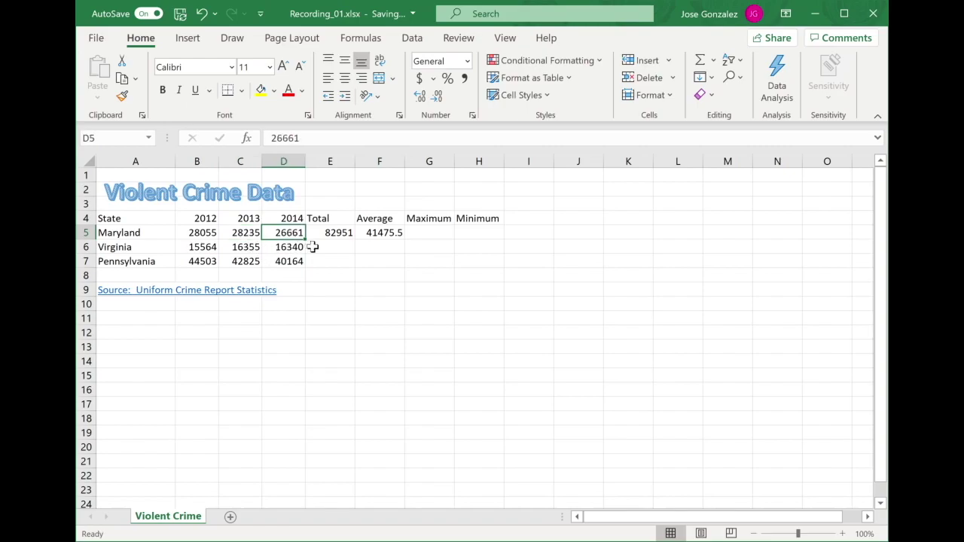
{"action": "left_click", "coordinate": [343, 235]}
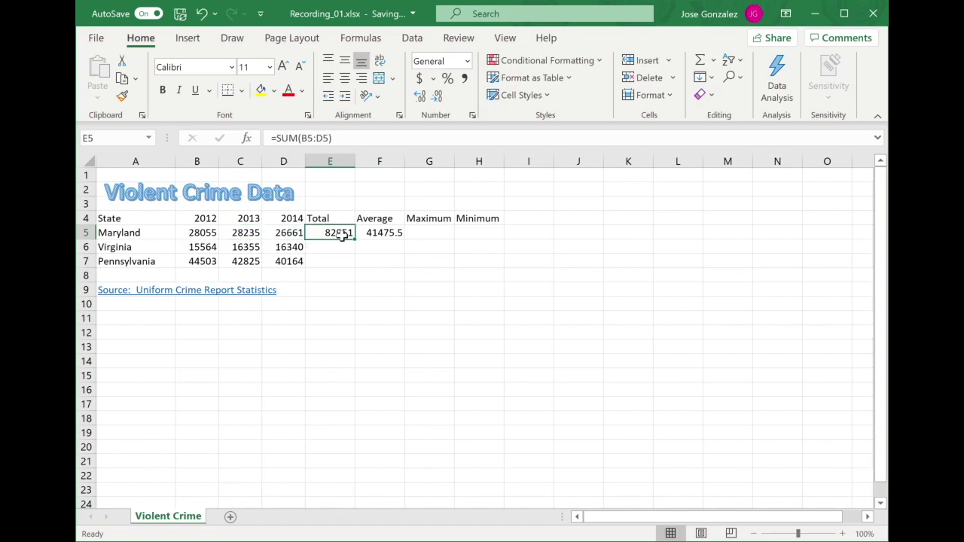
{"action": "left_click", "coordinate": [390, 233]}
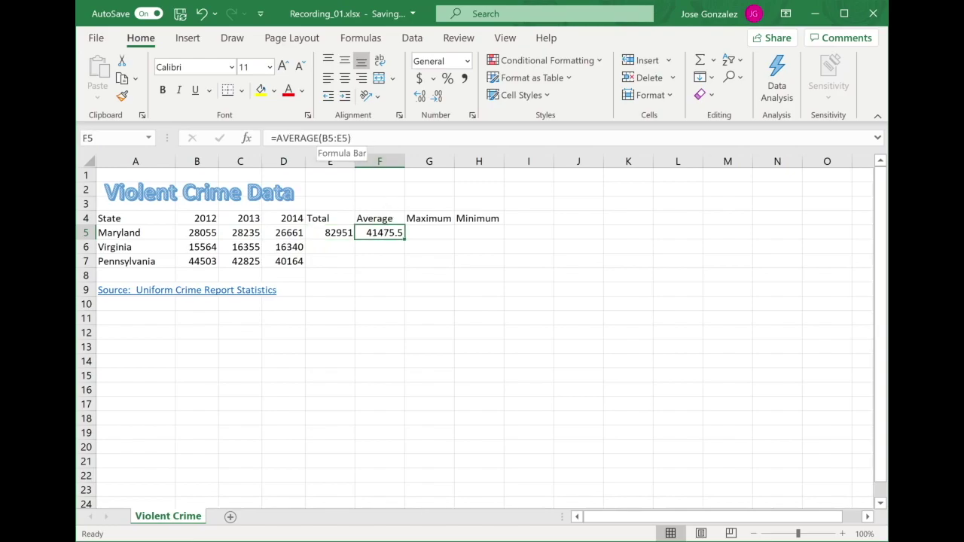
{"action": "left_click", "coordinate": [324, 138]}
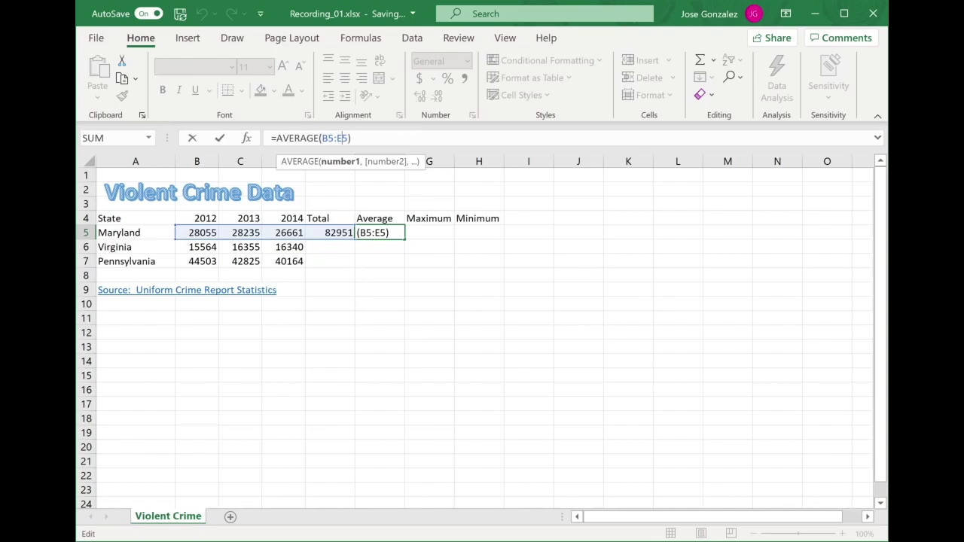
{"action": "key", "text": "BackSpace"}
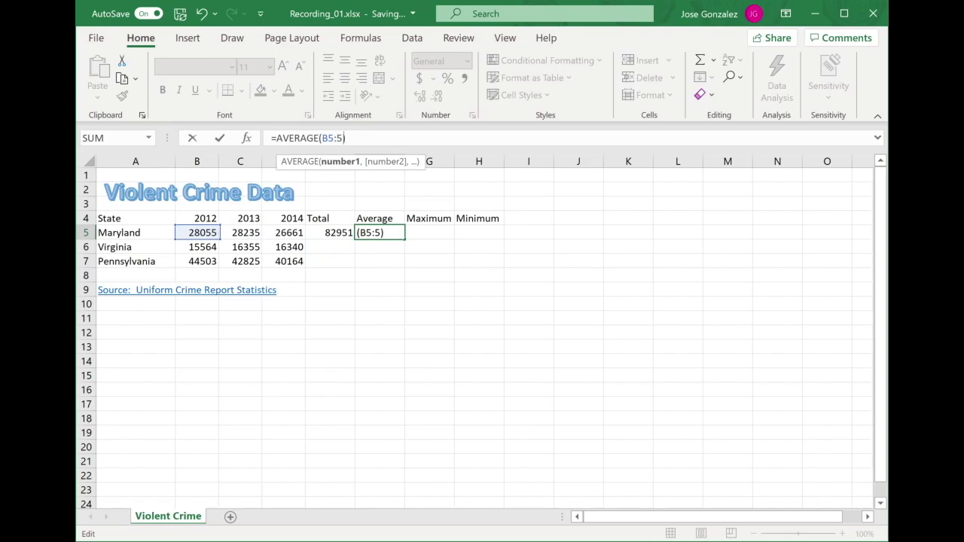
{"action": "type", "text": "D"}
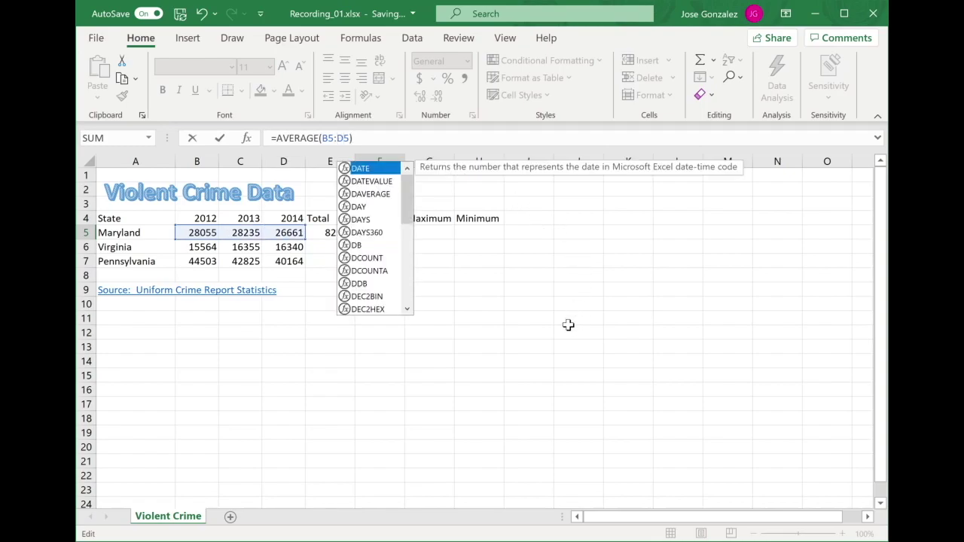
{"action": "key", "text": "ctrl+Return"}
{"action": "key", "text": "F2"}
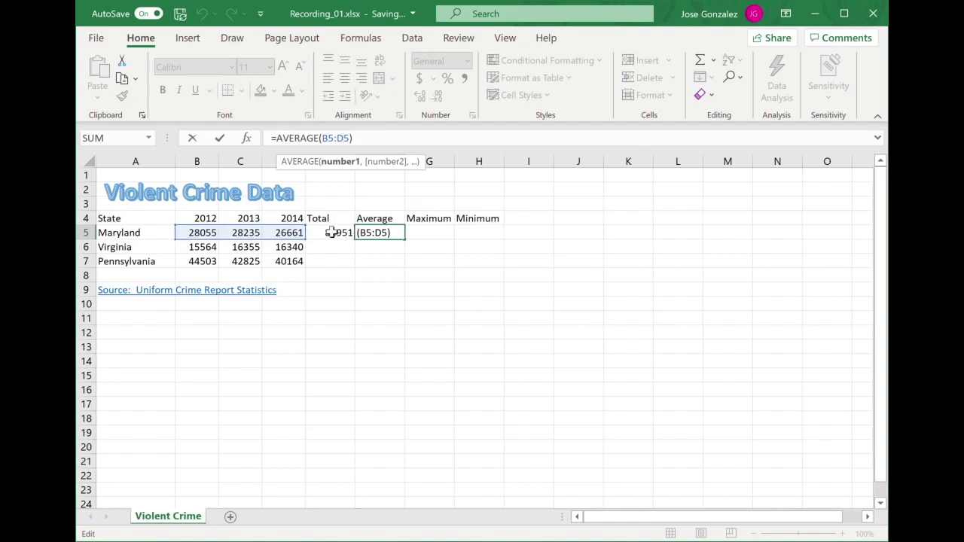
{"action": "key", "text": "ctrl+Return"}
{"action": "left_click", "coordinate": [392, 274]}
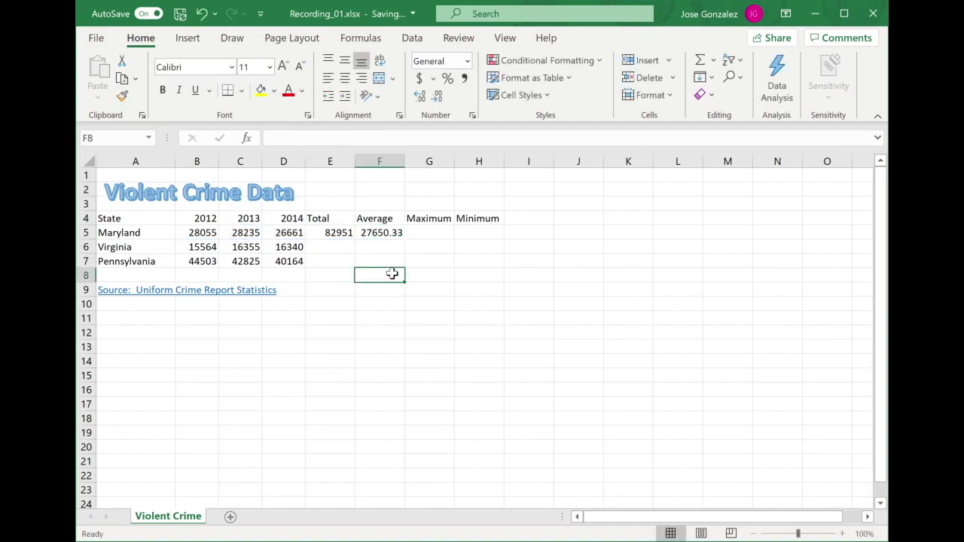
Enter the formula =MAX(B5:D5) in cell G5 for Maryland's maximum and check the range it references.
{"action": "left_click", "coordinate": [435, 232]}
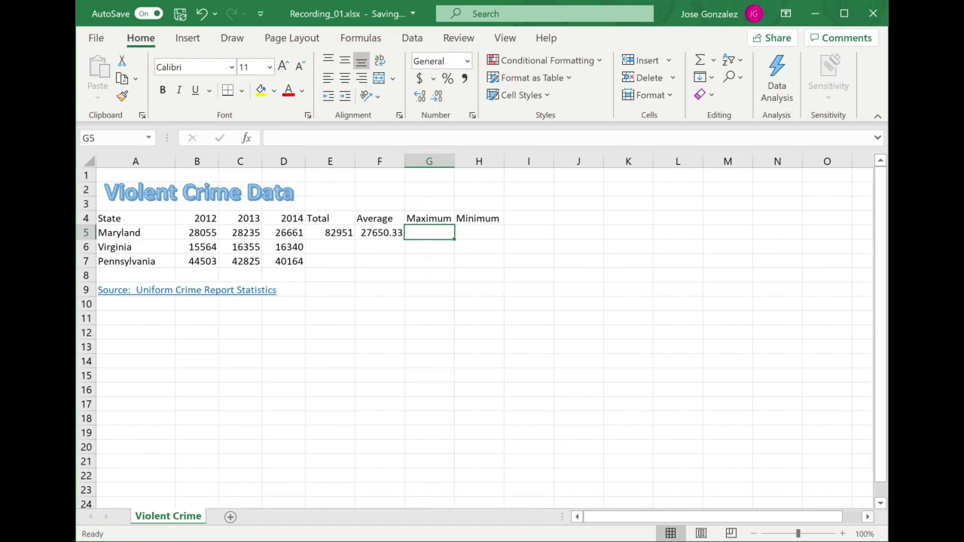
{"action": "left_click", "coordinate": [376, 138]}
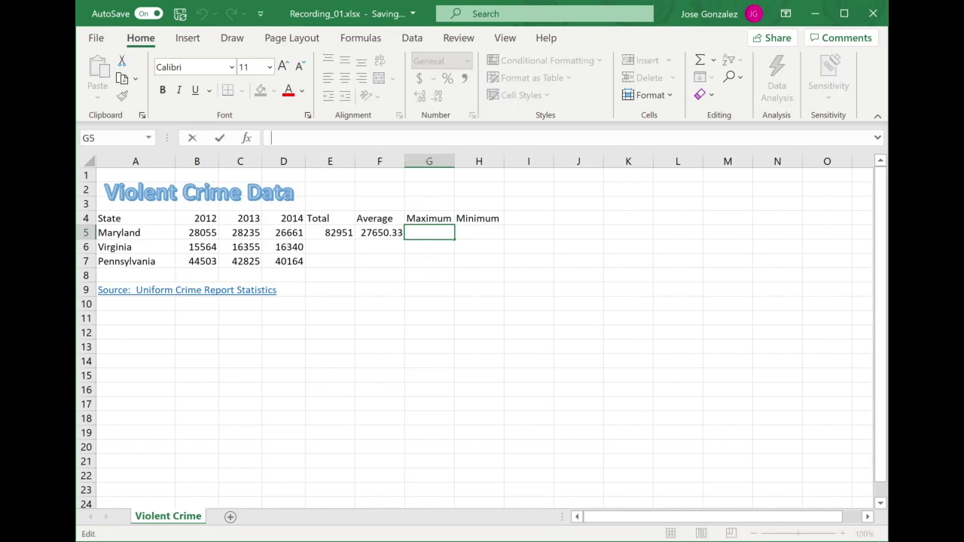
{"action": "type", "text": "="}
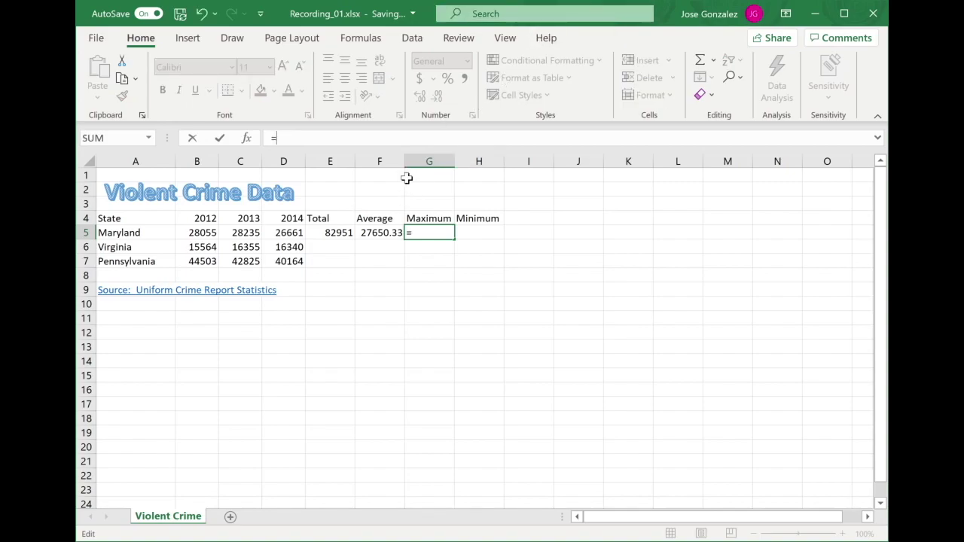
{"action": "type", "text": "max"}
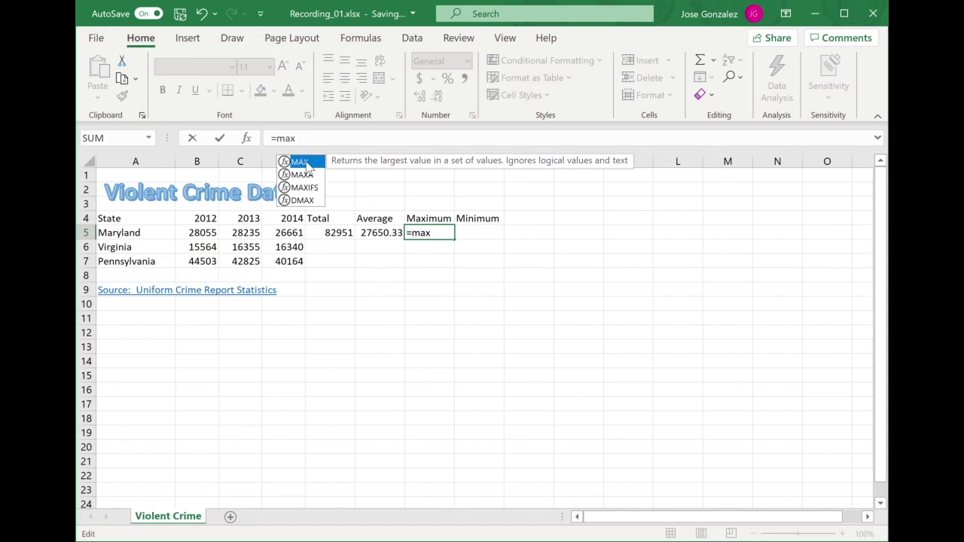
{"action": "double_click", "coordinate": [306, 165]}
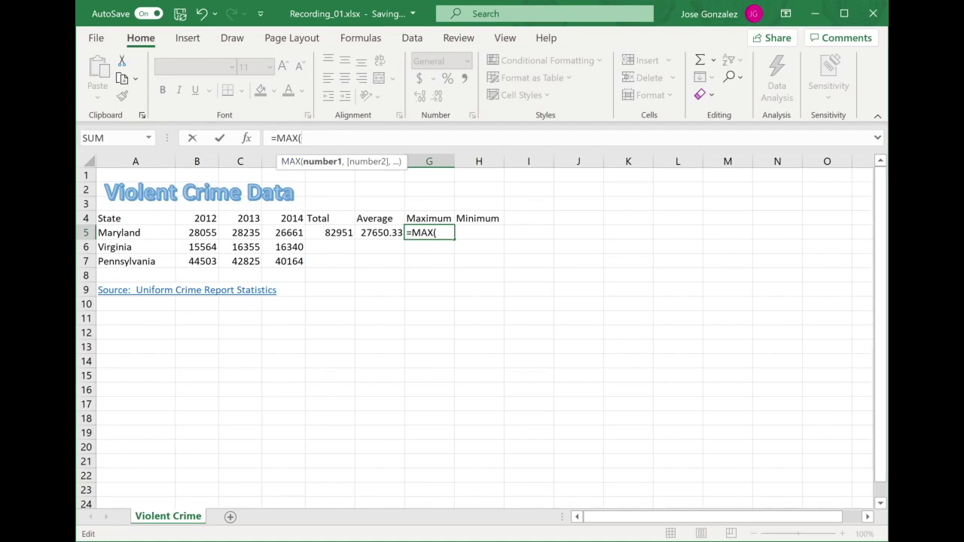
{"action": "left_click", "coordinate": [199, 233]}
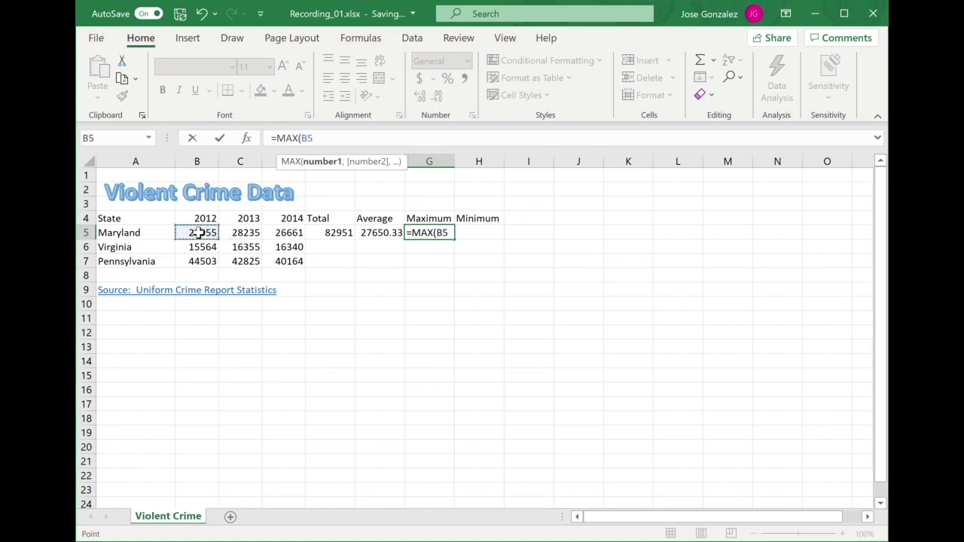
{"action": "left_click_drag", "start_coordinate": [202, 233], "coordinate": [267, 233]}
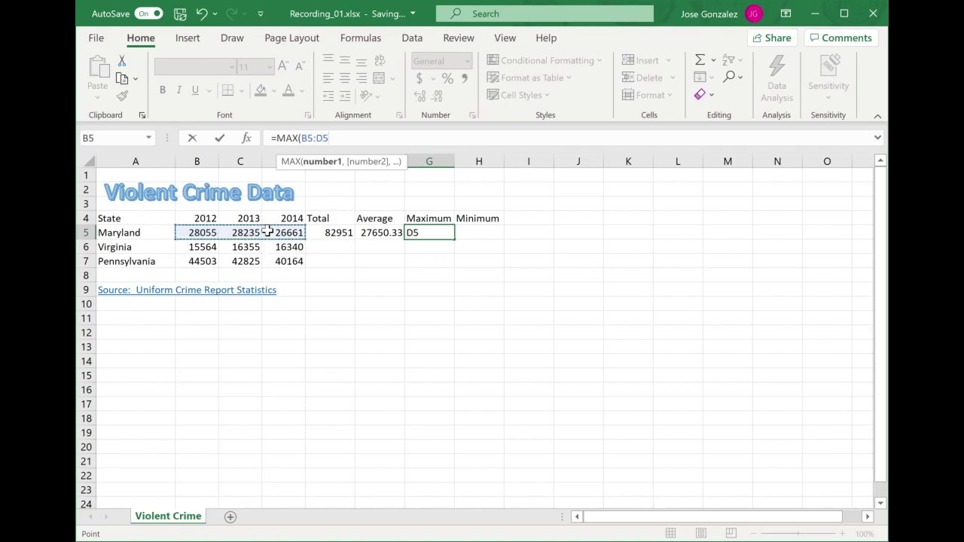
{"action": "type", "text": ")"}
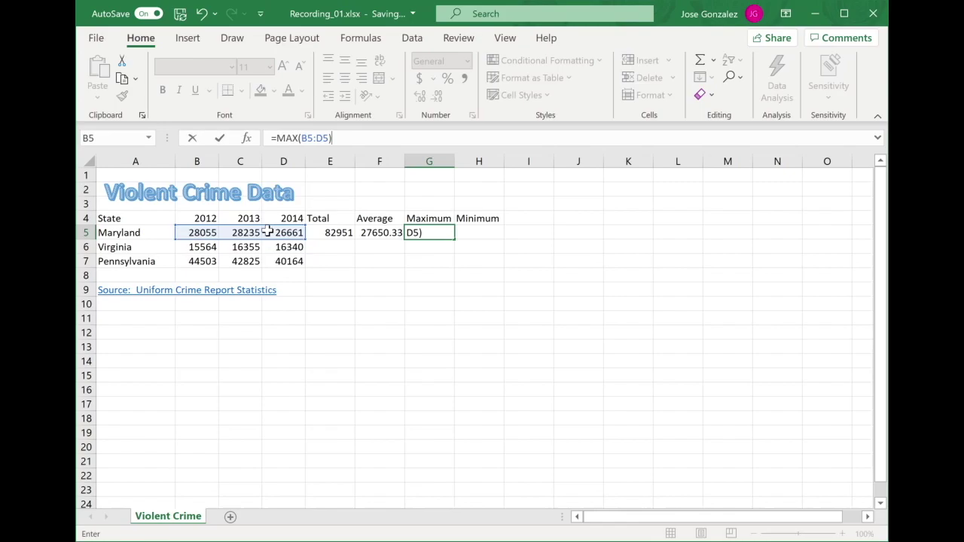
{"action": "key", "text": "Return"}
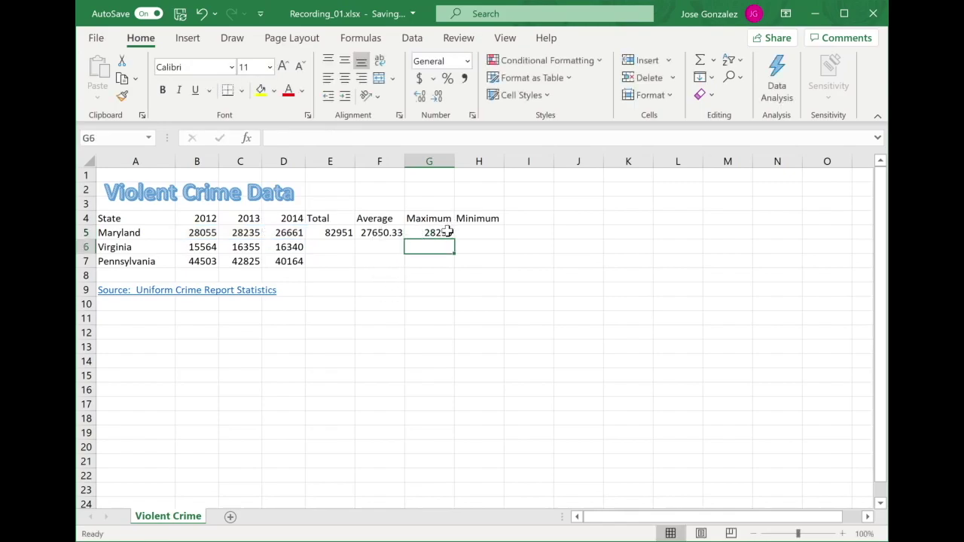
{"action": "left_click", "coordinate": [441, 234]}
{"action": "double_click", "coordinate": [442, 233]}
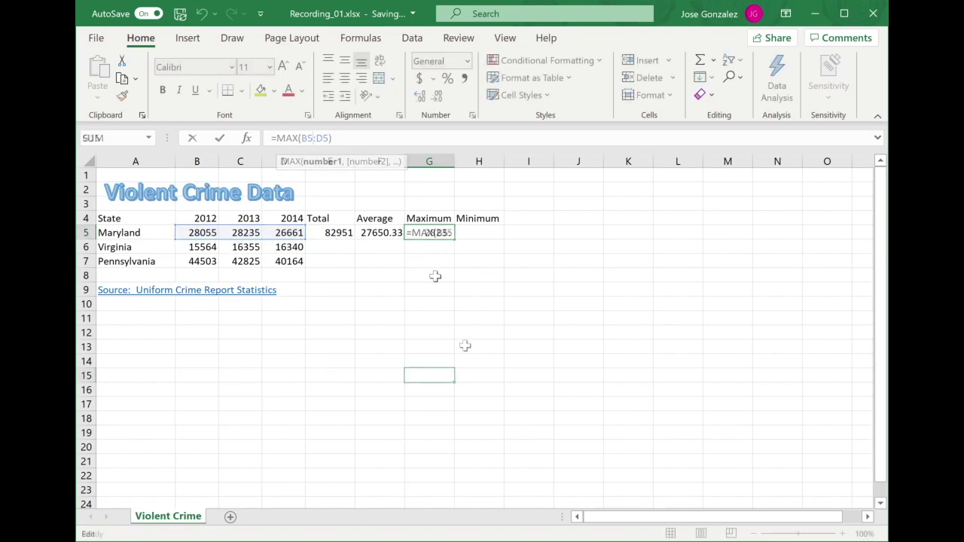
Enter the formula =MIN(B5:D5) in cell H5 for Maryland's minimum and review the row's yearly figures and average.
{"action": "left_click", "coordinate": [478, 232]}
{"action": "type", "text": "=MIN(B5:D5)"}
{"action": "key", "text": "Return"}
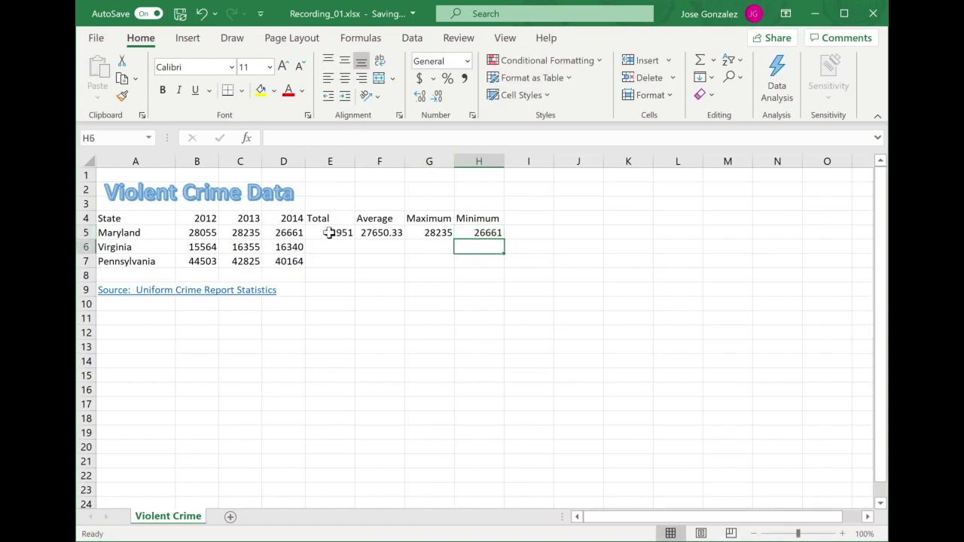
{"action": "left_click_drag", "start_coordinate": [194, 234], "coordinate": [275, 234]}
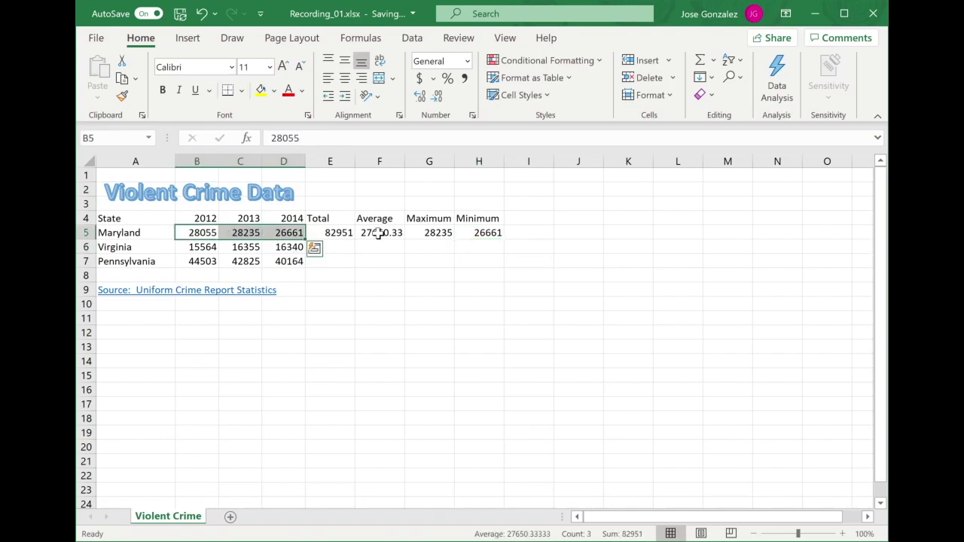
{"action": "left_click", "coordinate": [379, 233]}
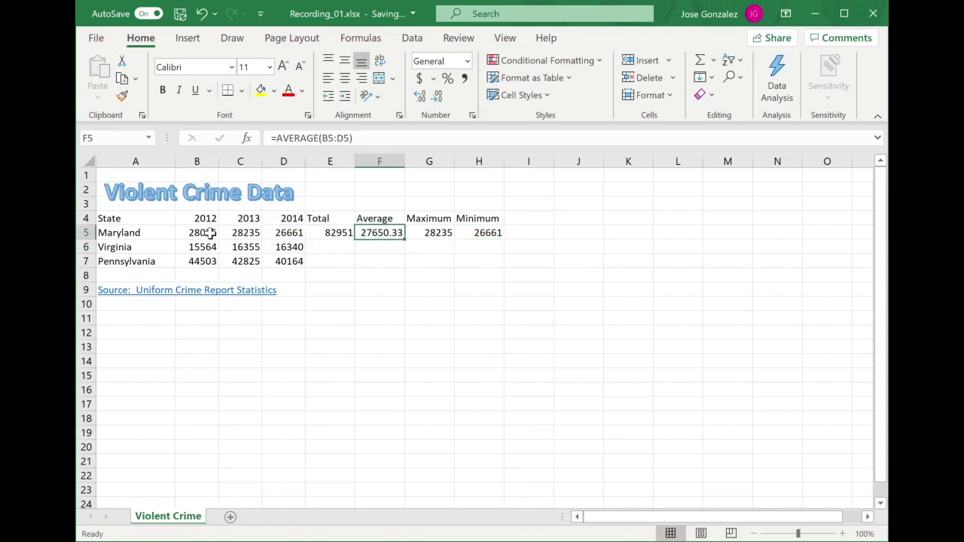
Review Maryland's yearly figures in B5:D5 and the maximum and minimum formulas in G5 and H5.
{"action": "left_click_drag", "start_coordinate": [212, 233], "coordinate": [286, 233]}
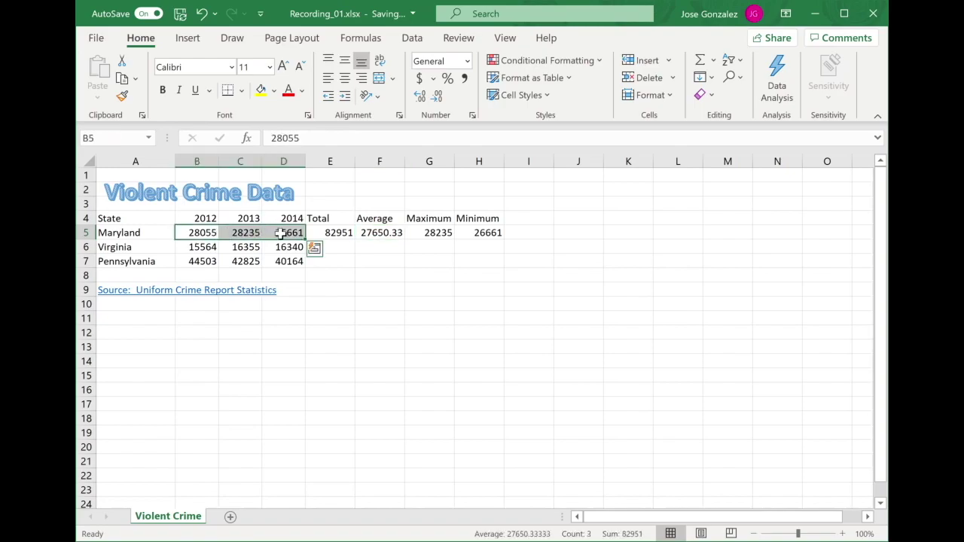
{"action": "left_click", "coordinate": [437, 233]}
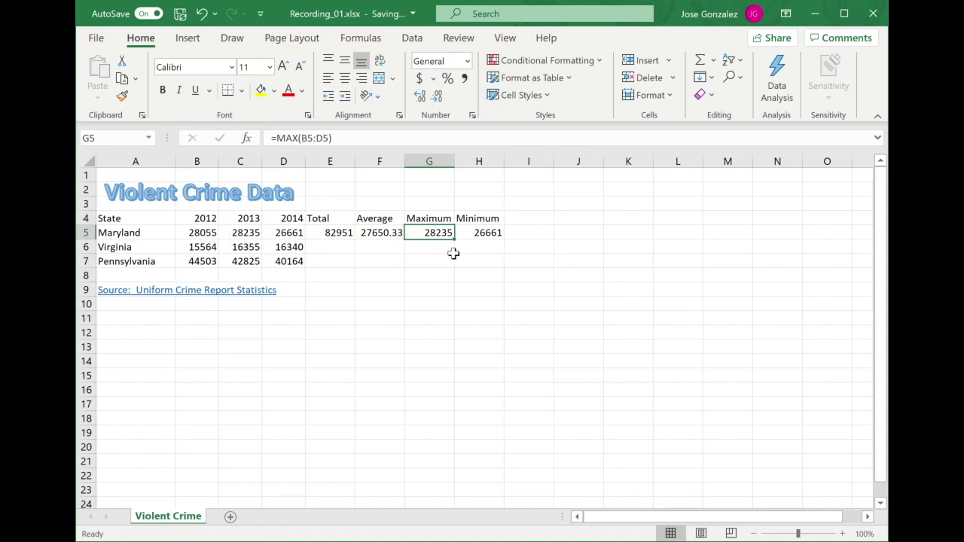
{"action": "left_click", "coordinate": [486, 233]}
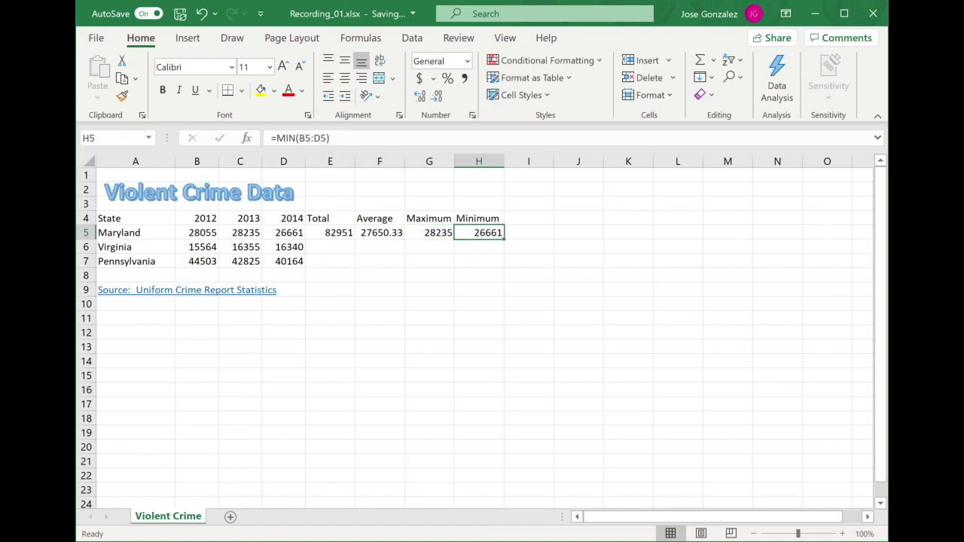
{"action": "left_click", "coordinate": [379, 361]}
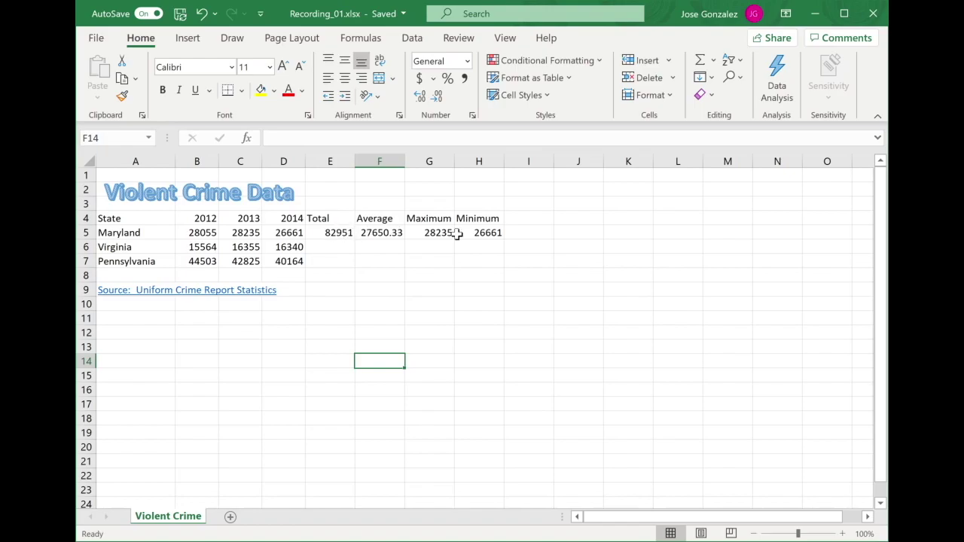
Copy Maryland's total, average, maximum and minimum formulas from E5:H5 to the Virginia and Pennsylvania rows, then clear the copy outline.
{"action": "left_click_drag", "start_coordinate": [343, 233], "coordinate": [467, 233]}
{"action": "right_click", "coordinate": [376, 232]}
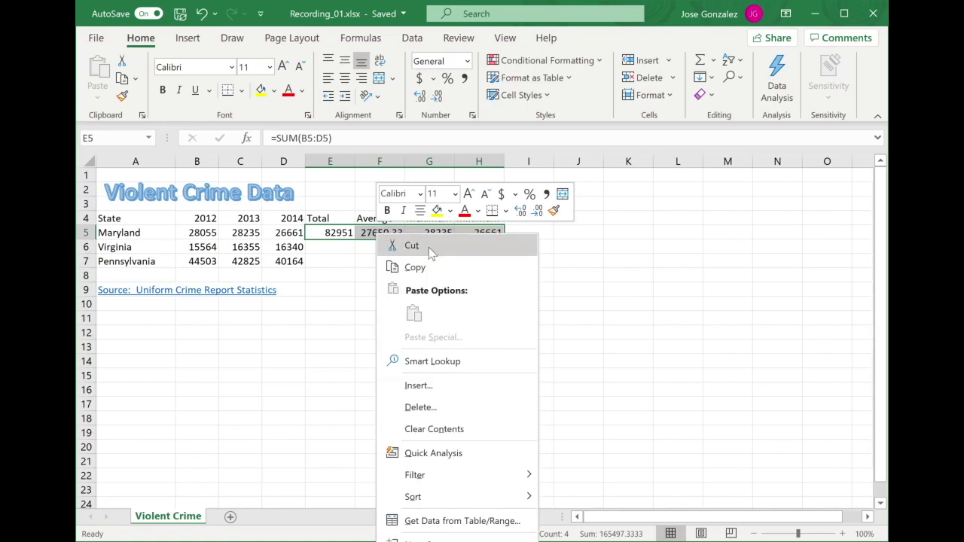
{"action": "left_click", "coordinate": [434, 266]}
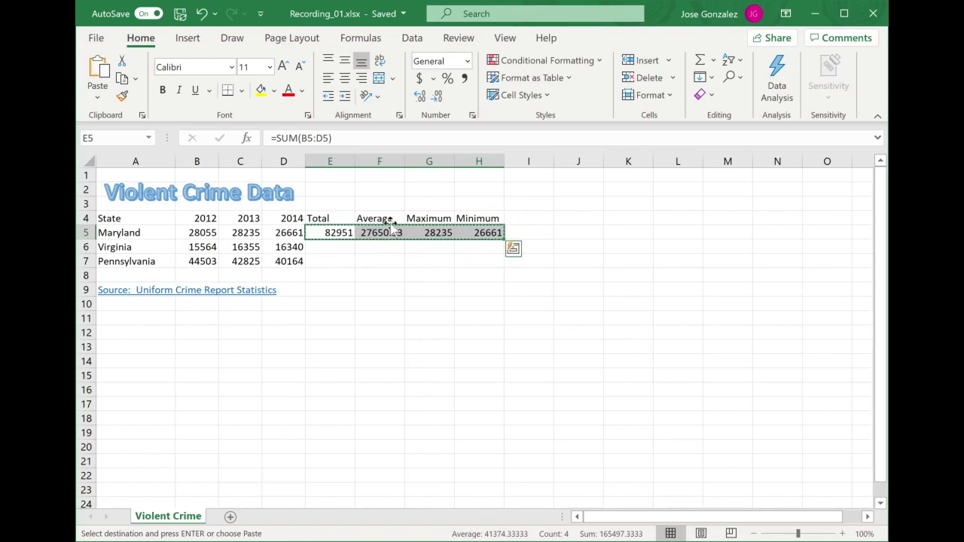
{"action": "left_click", "coordinate": [332, 248]}
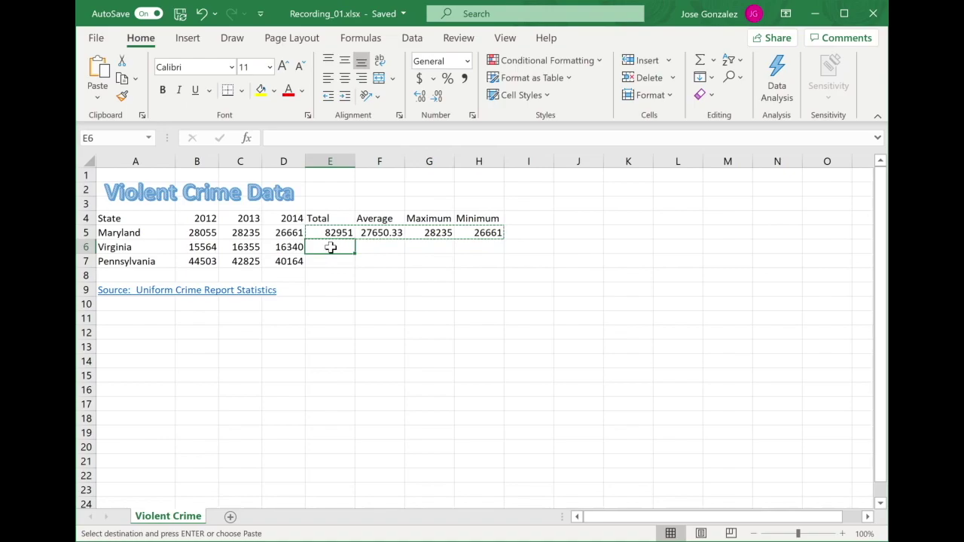
{"action": "left_click_drag", "start_coordinate": [330, 249], "coordinate": [323, 258]}
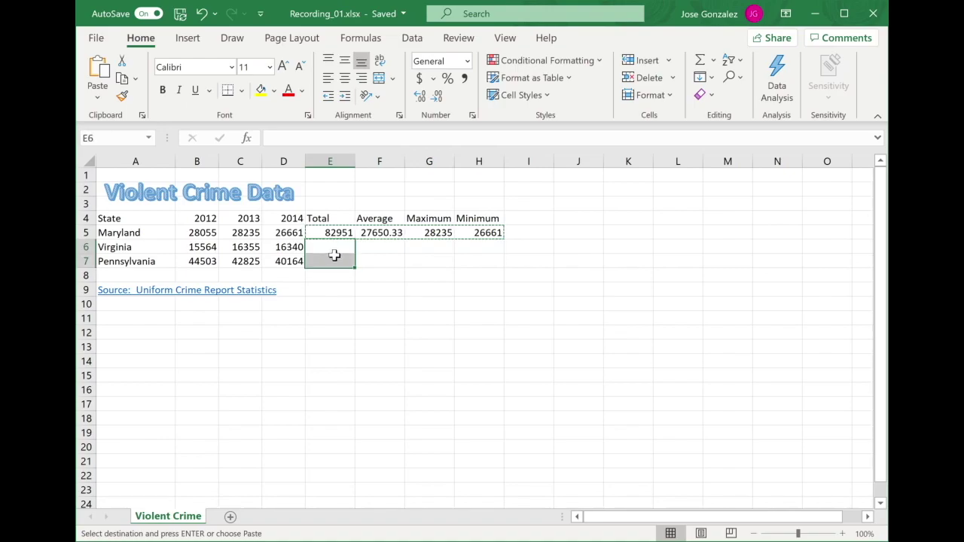
{"action": "right_click", "coordinate": [334, 246]}
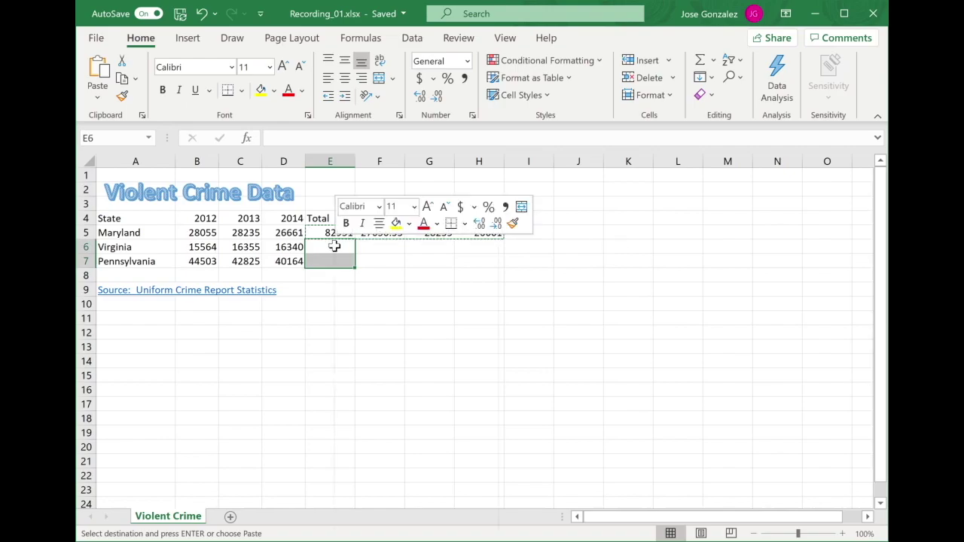
{"action": "left_click", "coordinate": [372, 328]}
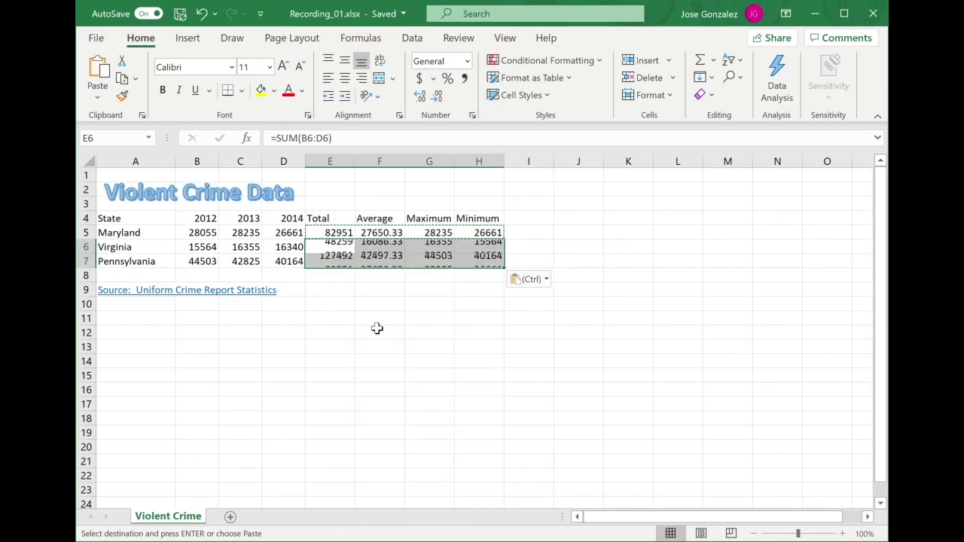
{"action": "left_click", "coordinate": [443, 331]}
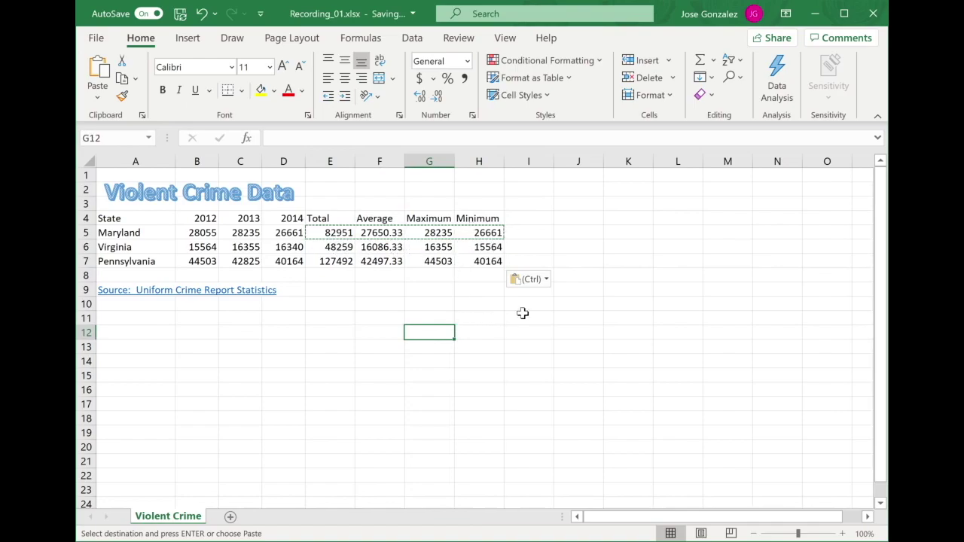
{"action": "left_click", "coordinate": [494, 306]}
{"action": "key", "text": "Escape"}
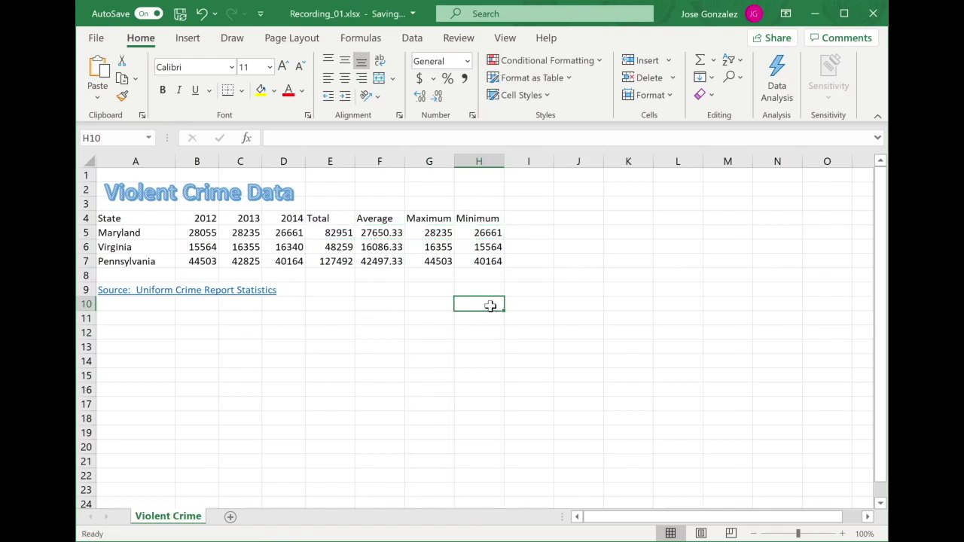
Check which cells Pennsylvania's total, average and maximum formulas in E7, F7 and G7 reference.
{"action": "left_click", "coordinate": [342, 261]}
{"action": "left_click", "coordinate": [312, 138]}
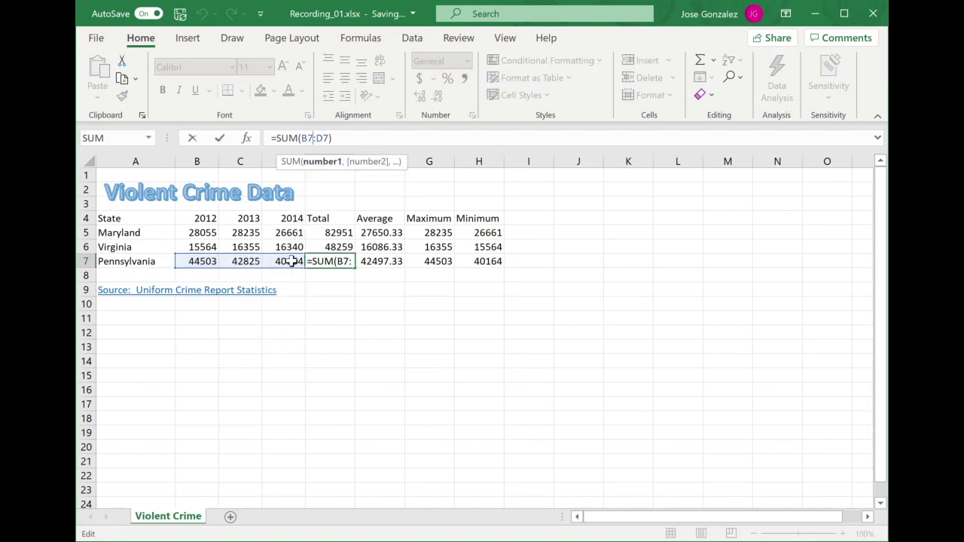
{"action": "left_click", "coordinate": [378, 261]}
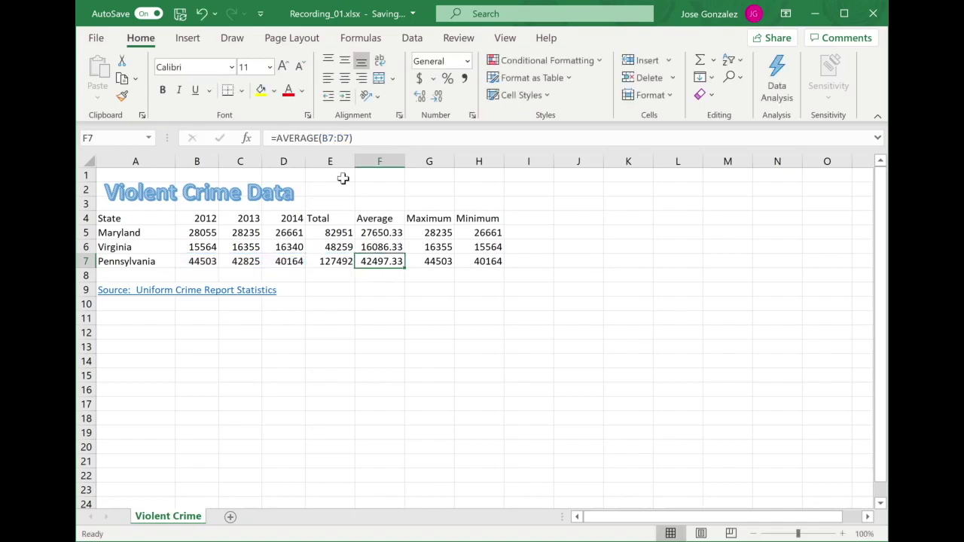
{"action": "key", "text": "F2"}
{"action": "key", "text": "Left"}
{"action": "key", "text": "Left"}
{"action": "key", "text": "Left"}
{"action": "key", "text": "Left"}
{"action": "key", "text": "Left"}
{"action": "key", "text": "Left"}
{"action": "key", "text": "Left"}
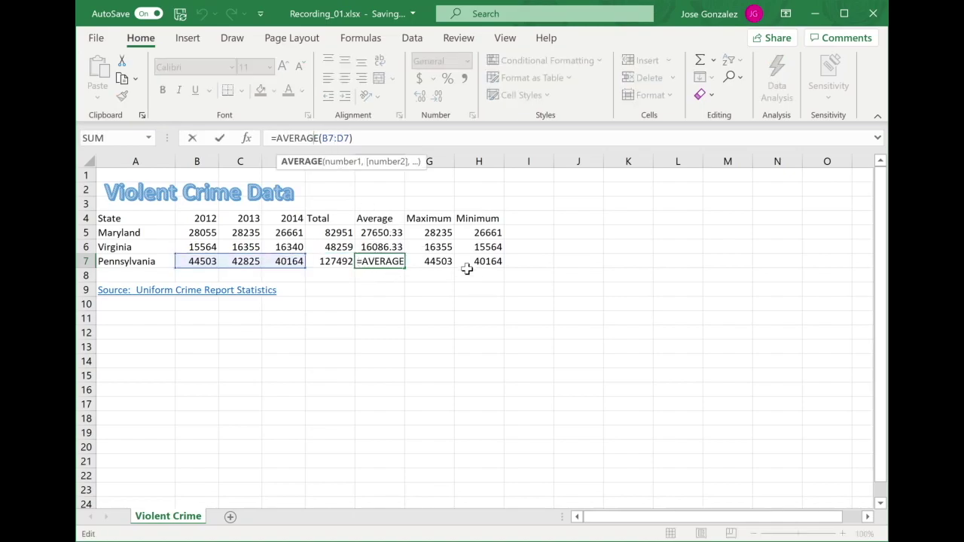
{"action": "left_click", "coordinate": [445, 260]}
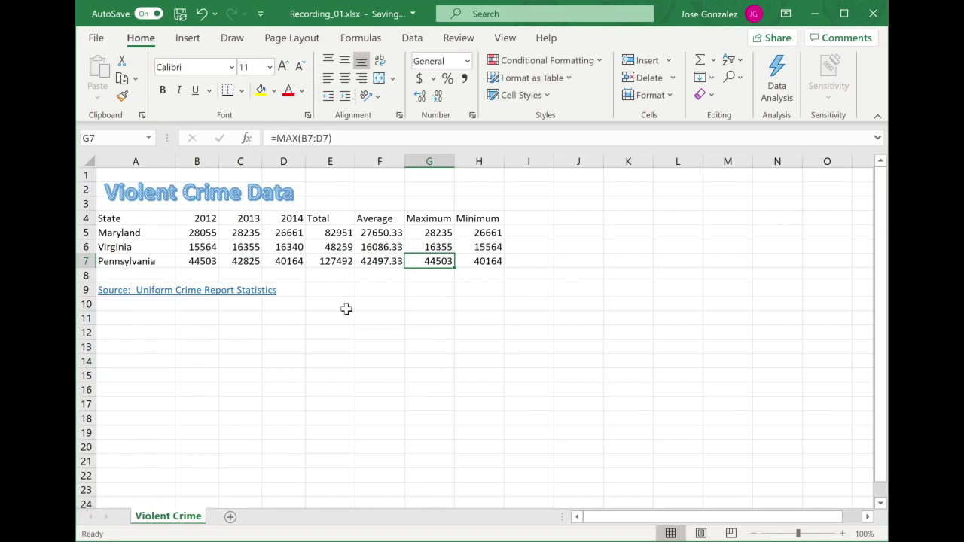
Review the data layout, covering the state names in column A and the headings in A4:H4.
{"action": "left_click", "coordinate": [202, 232]}
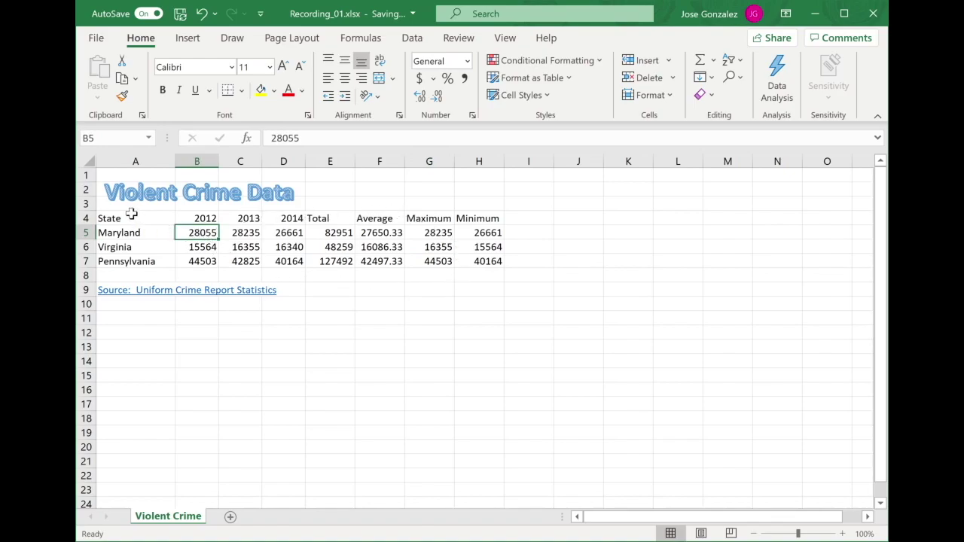
{"action": "left_click_drag", "start_coordinate": [124, 217], "coordinate": [130, 257]}
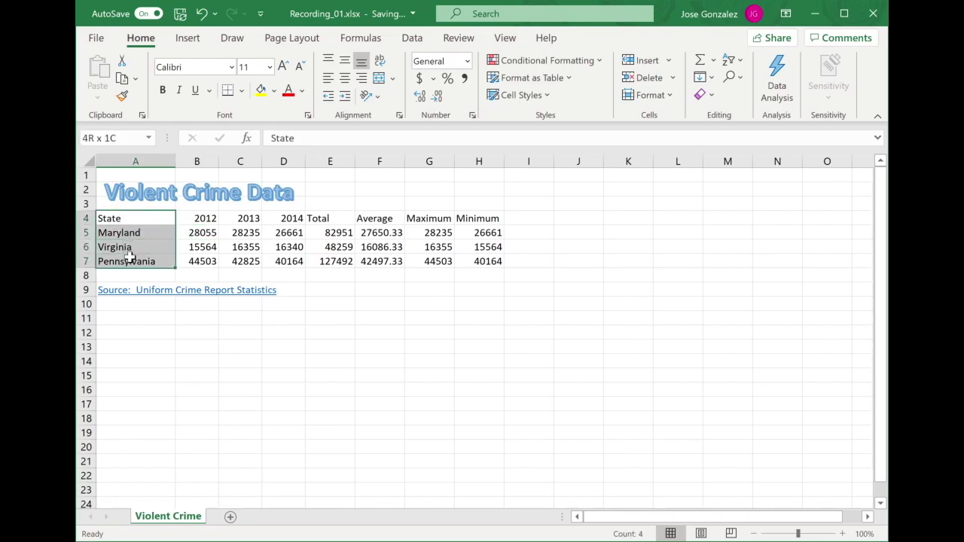
{"action": "left_click", "coordinate": [123, 218]}
{"action": "left_click_drag", "start_coordinate": [124, 218], "coordinate": [499, 218]}
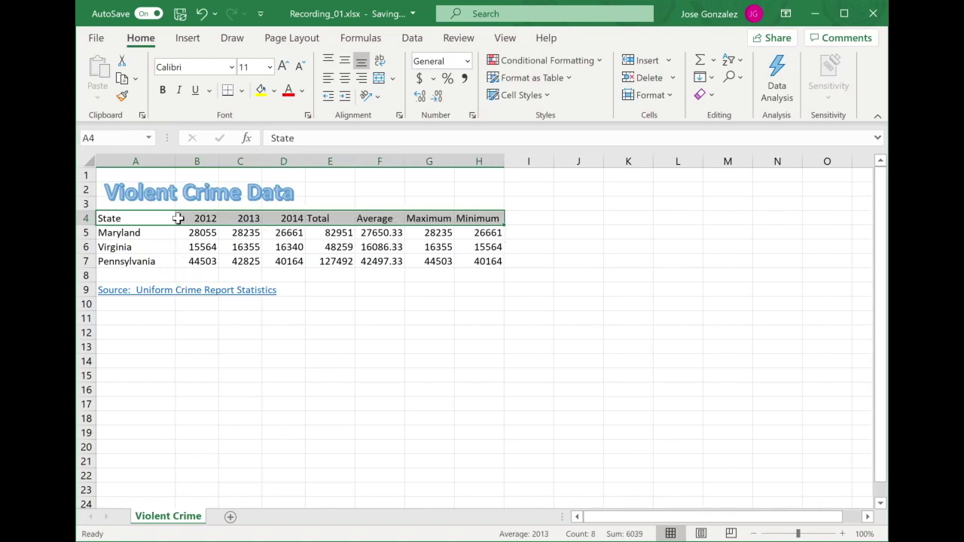
{"action": "left_click", "coordinate": [136, 232]}
{"action": "left_click_drag", "start_coordinate": [136, 233], "coordinate": [128, 256]}
{"action": "left_click", "coordinate": [204, 233]}
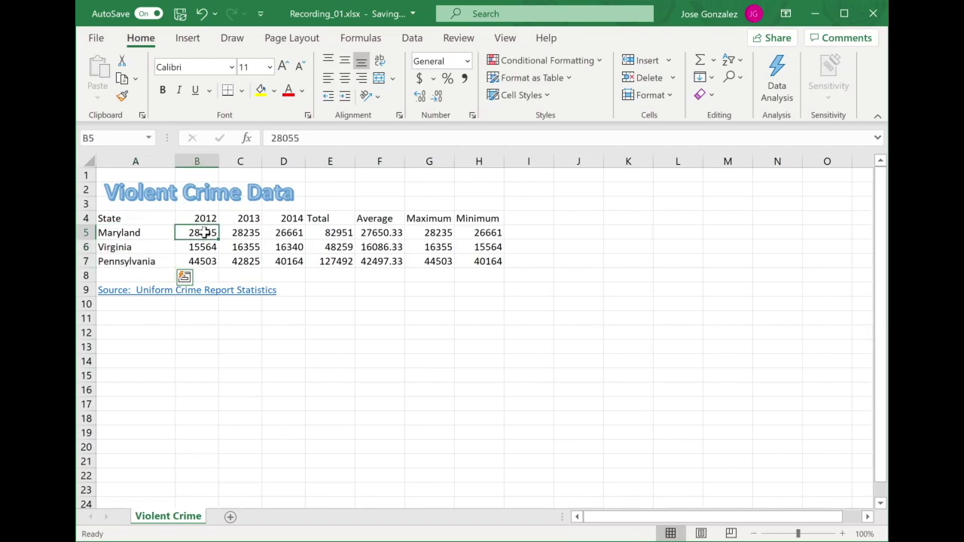
Apply the Comma [0] cell style to the figures in B5:H7.
{"action": "left_click_drag", "start_coordinate": [204, 233], "coordinate": [479, 261]}
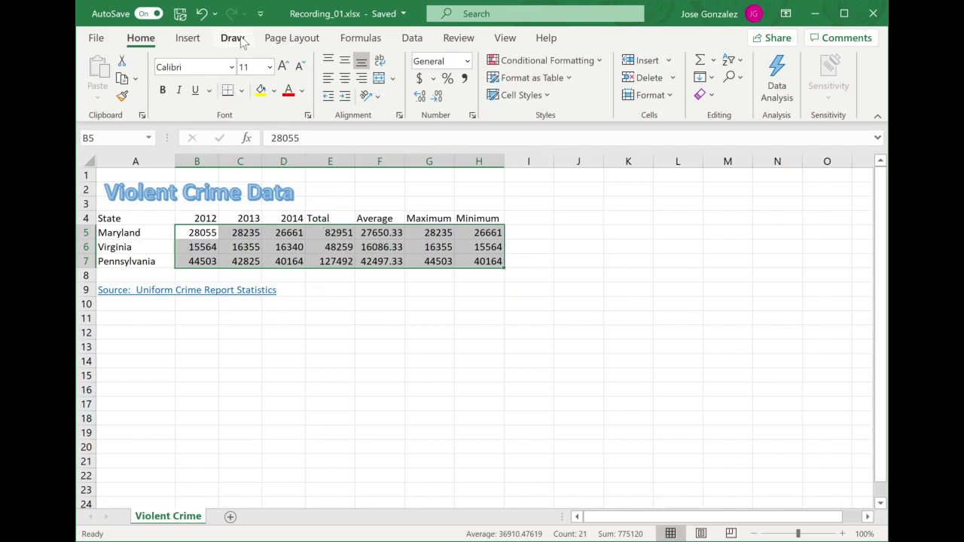
{"action": "left_click", "coordinate": [547, 97]}
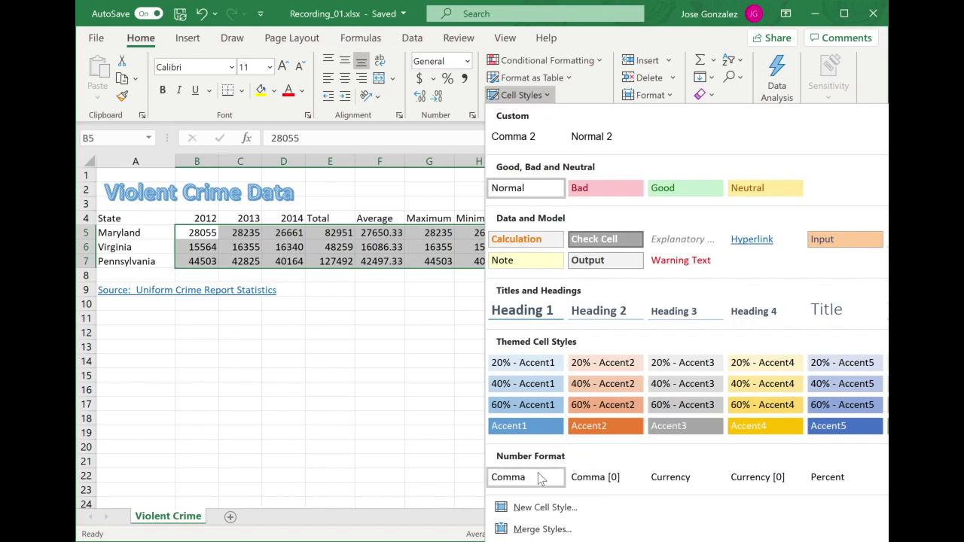
{"action": "left_click", "coordinate": [594, 482]}
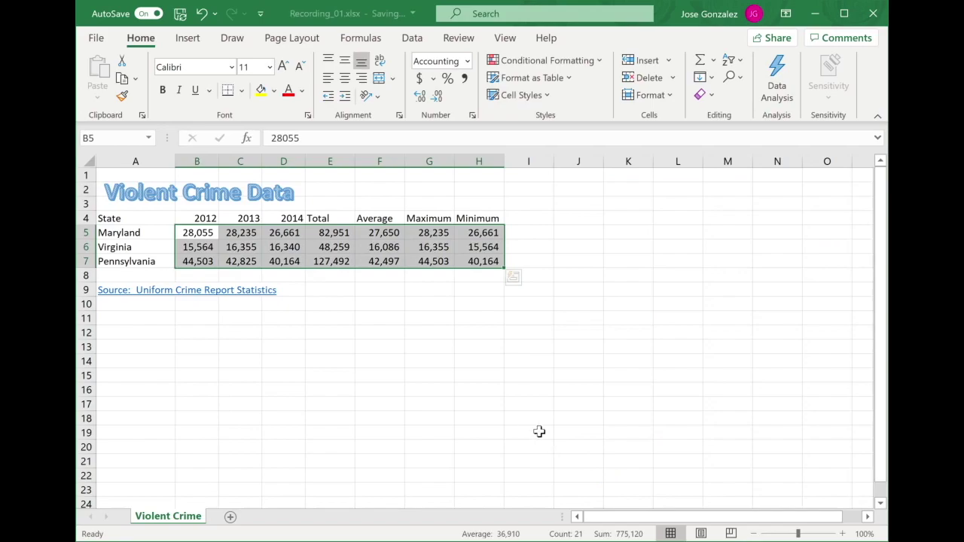
{"action": "left_click", "coordinate": [512, 416]}
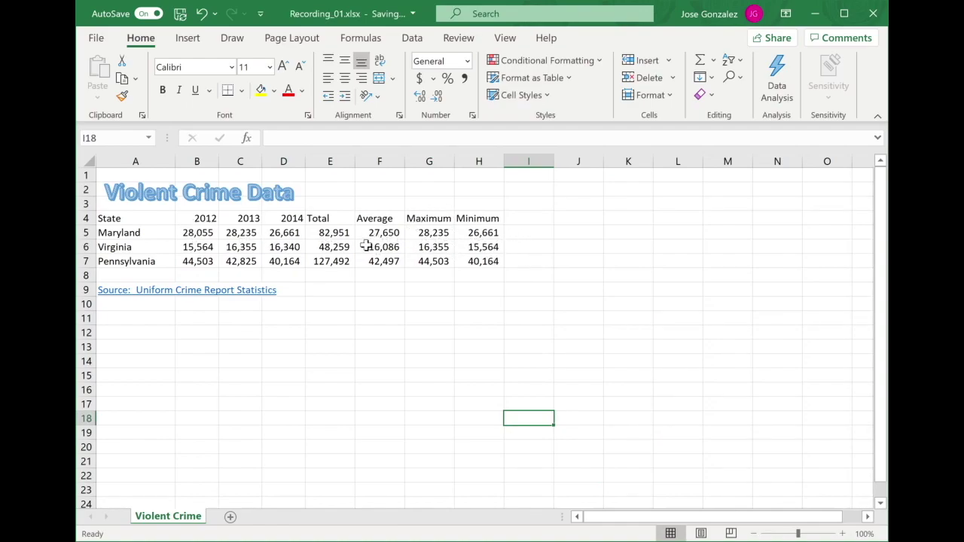
Format the range A4:H7 as a table with headers, using the blue Medium style with banded rows.
{"action": "left_click", "coordinate": [126, 219]}
{"action": "left_click_drag", "start_coordinate": [132, 221], "coordinate": [471, 257]}
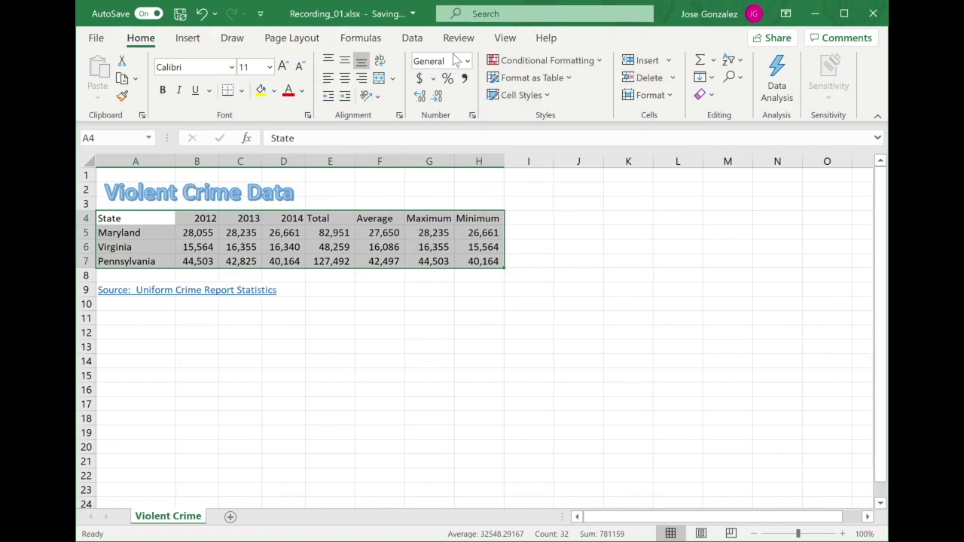
{"action": "left_click", "coordinate": [573, 77]}
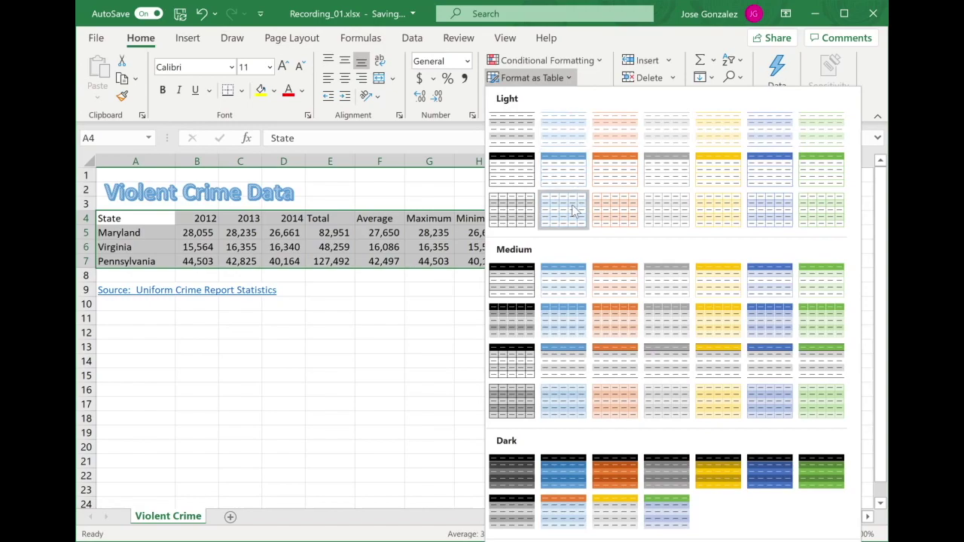
{"action": "left_click", "coordinate": [567, 275]}
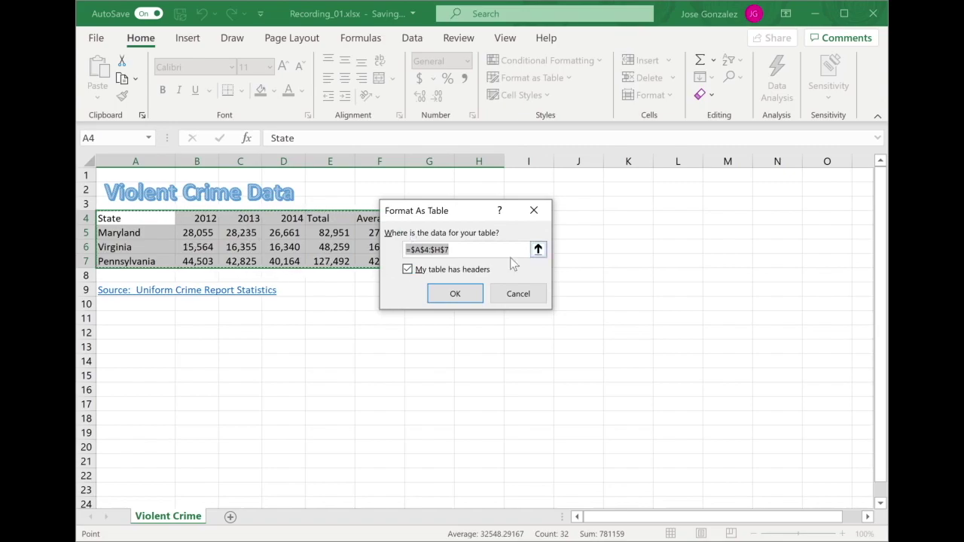
{"action": "left_click", "coordinate": [456, 294]}
{"action": "left_click", "coordinate": [430, 344]}
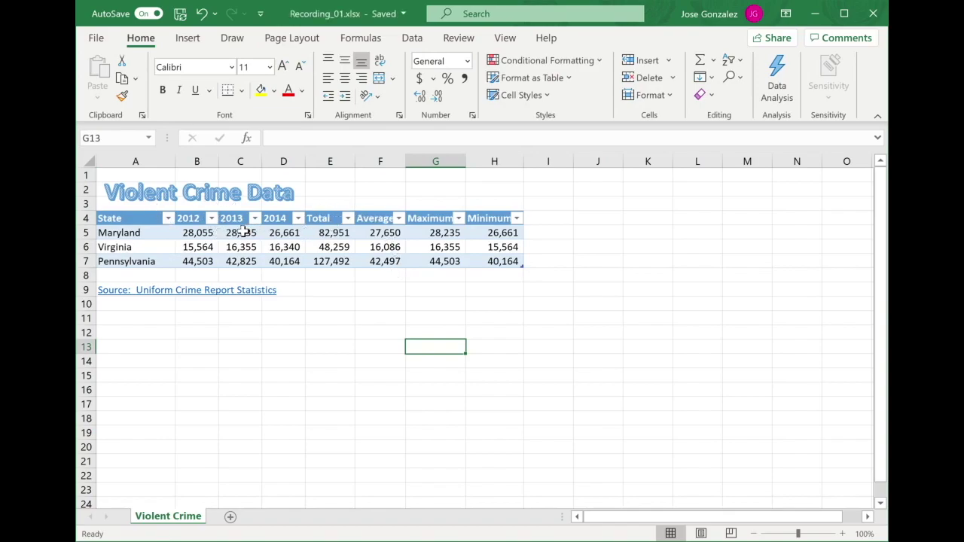
Turn off the table's filter buttons and turn on First Column emphasis for the state names.
{"action": "left_click", "coordinate": [242, 232]}
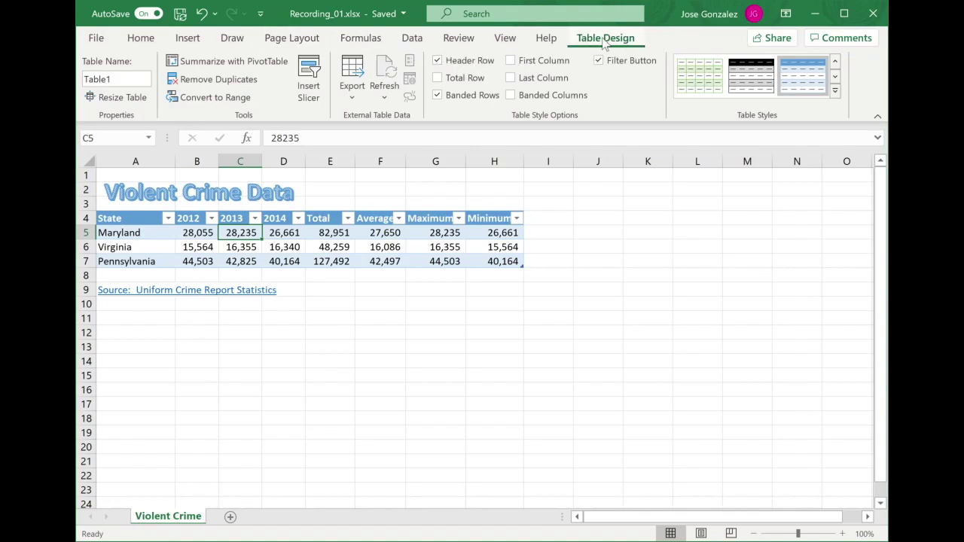
{"action": "left_click", "coordinate": [493, 182]}
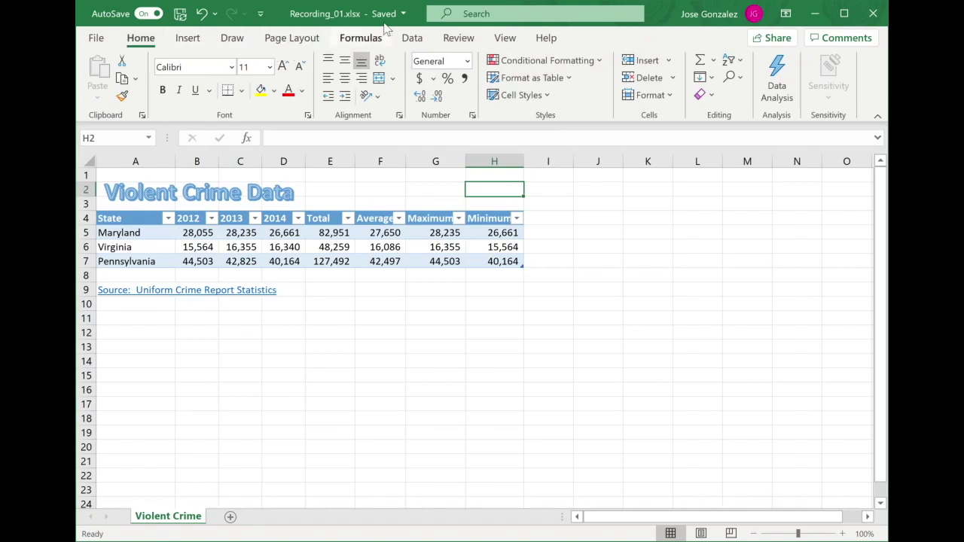
{"action": "left_click", "coordinate": [492, 232]}
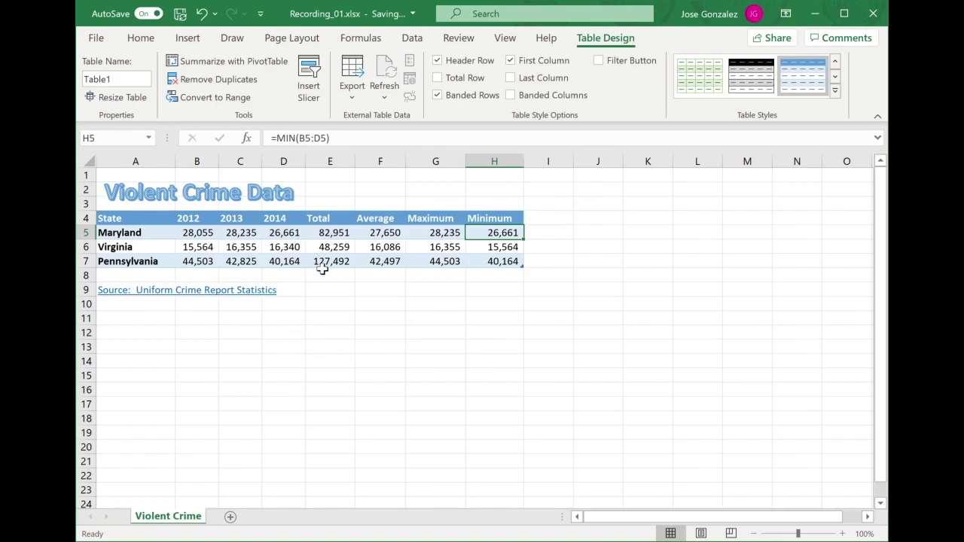
Narrow the Maximum and Minimum columns, G and H, to fit their headings.
{"action": "left_click", "coordinate": [470, 320]}
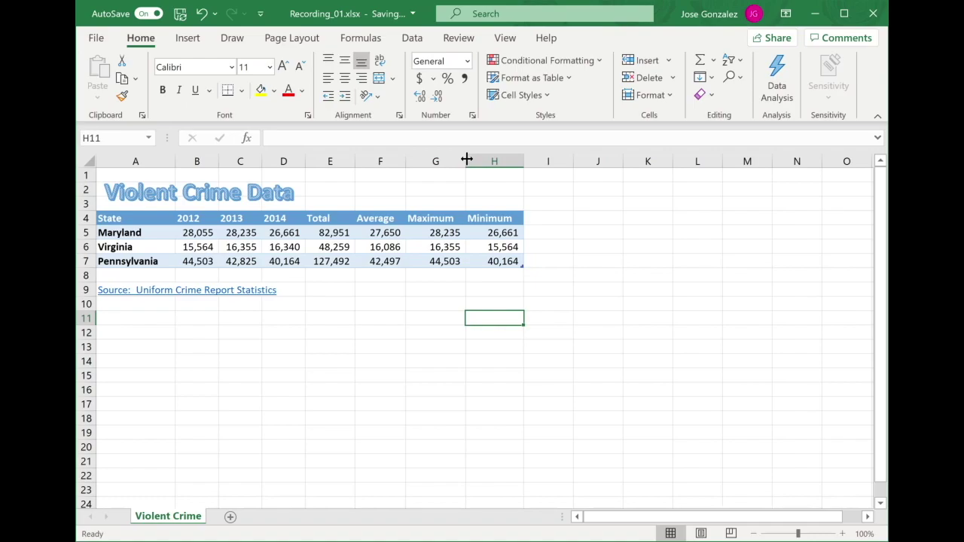
{"action": "left_click_drag", "start_coordinate": [466, 159], "coordinate": [434, 167]}
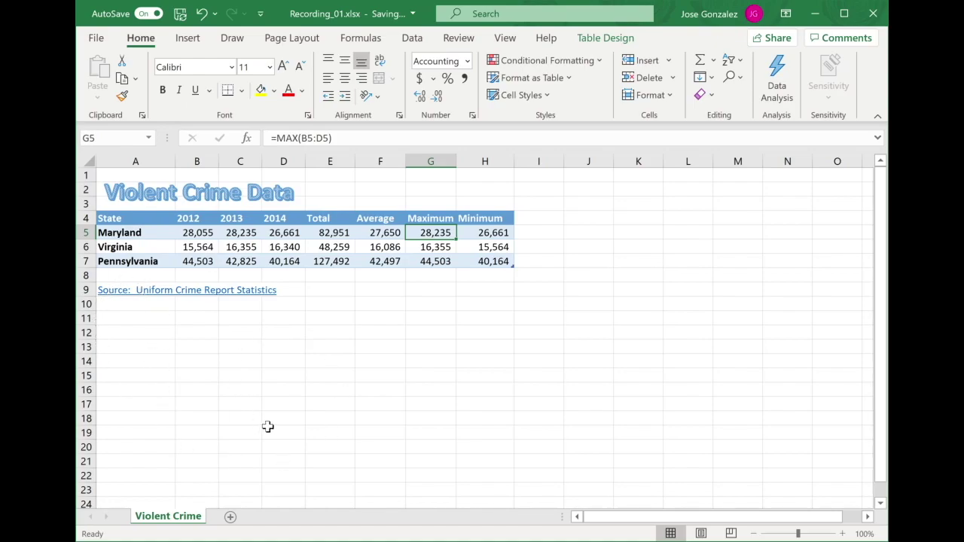
Insert a 2-D line chart with markers from the state and 2012–2014 data in A4:D7.
{"action": "left_click", "coordinate": [118, 218]}
{"action": "left_click_drag", "start_coordinate": [118, 218], "coordinate": [284, 261]}
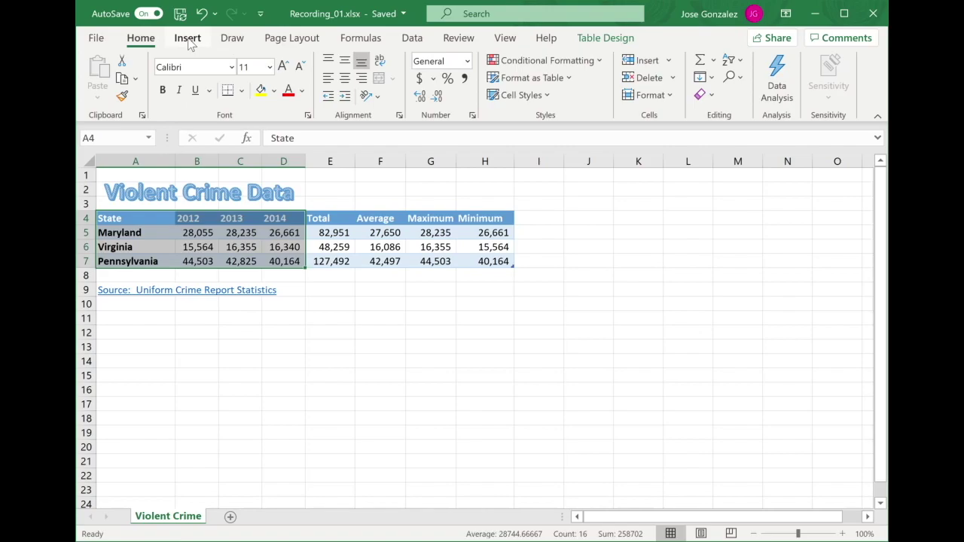
{"action": "left_click", "coordinate": [188, 39]}
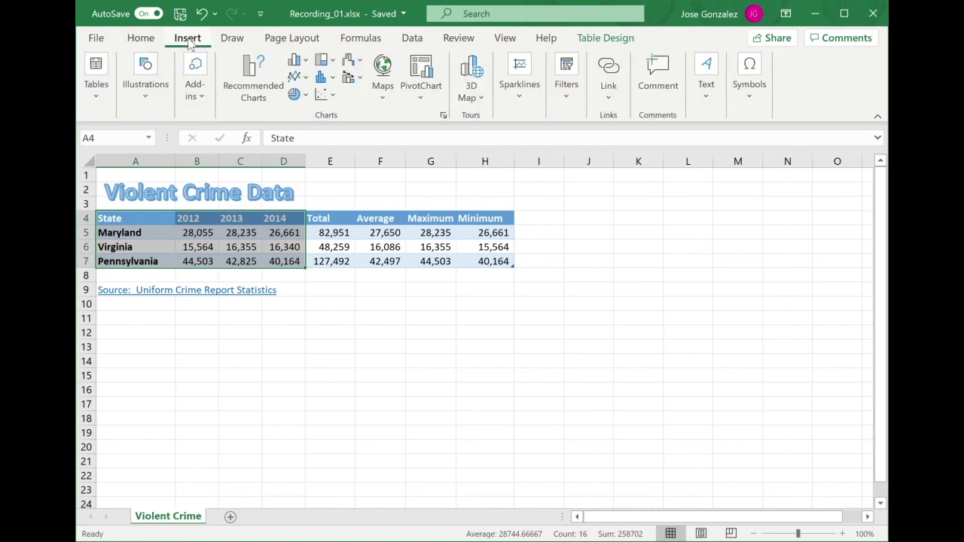
{"action": "left_click", "coordinate": [302, 77]}
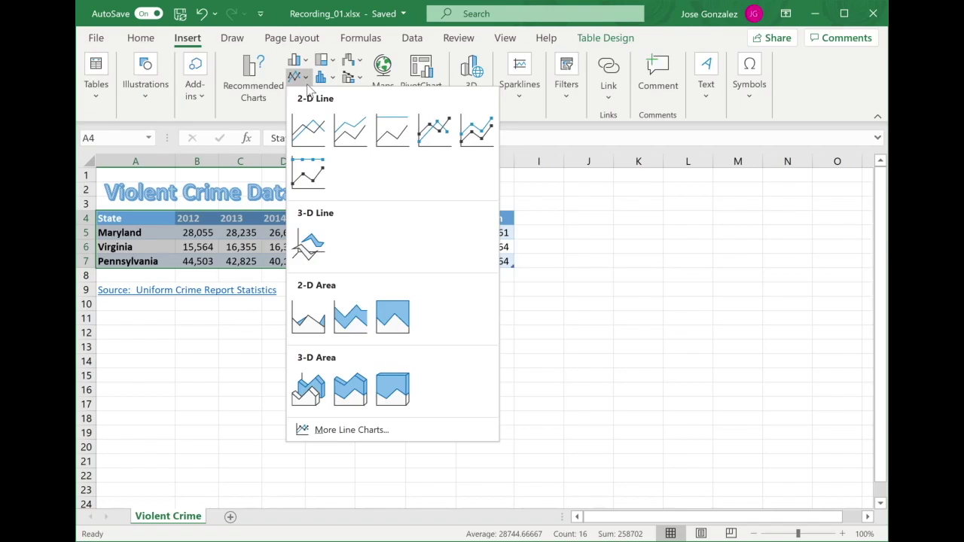
{"action": "left_click", "coordinate": [434, 130]}
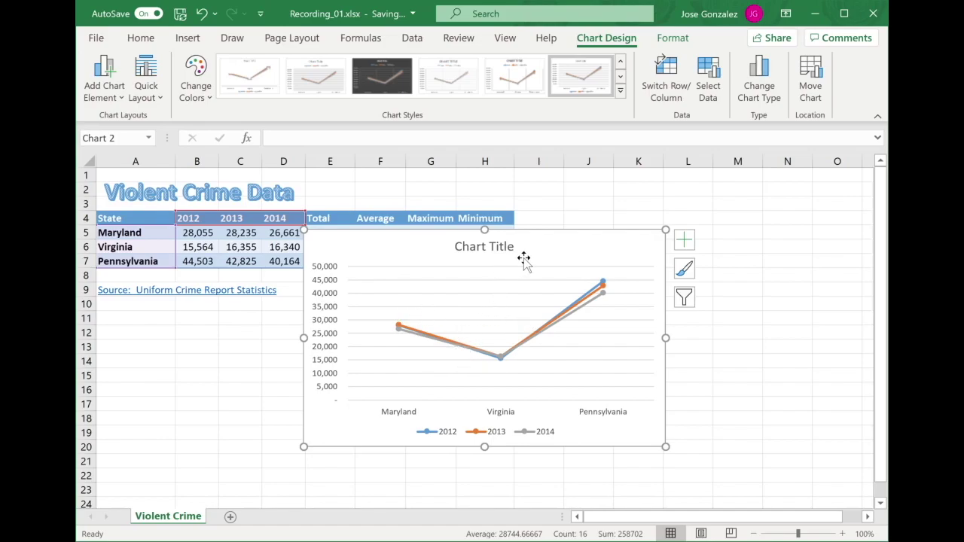
Swap the line chart's rows and columns so the states become the series and the years the horizontal axis labels.
{"action": "right_click", "coordinate": [494, 316]}
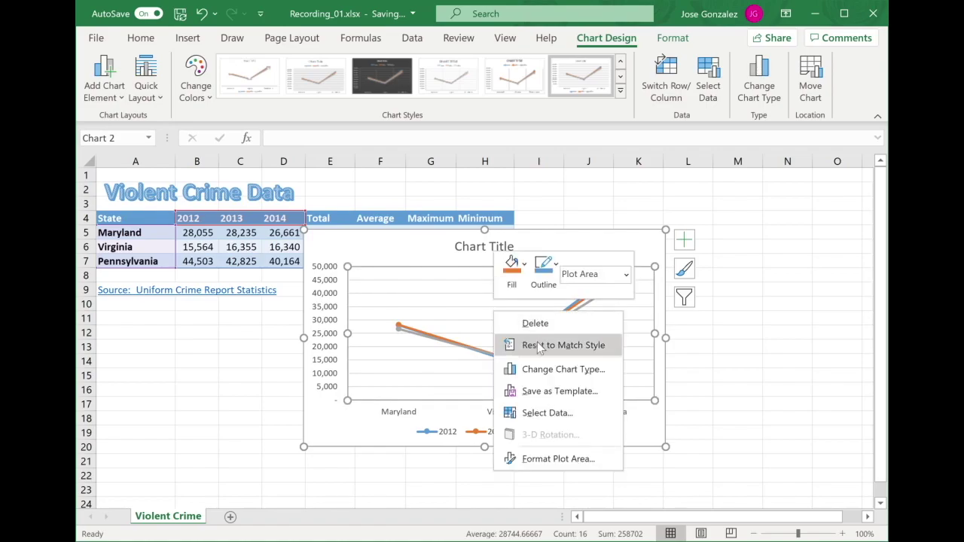
{"action": "left_click", "coordinate": [548, 414]}
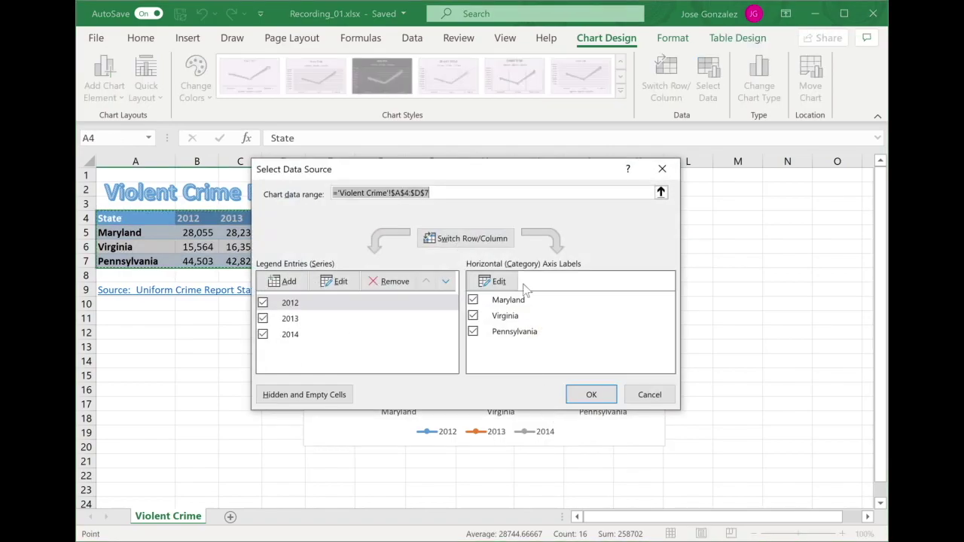
{"action": "left_click_drag", "start_coordinate": [487, 170], "coordinate": [512, 56]}
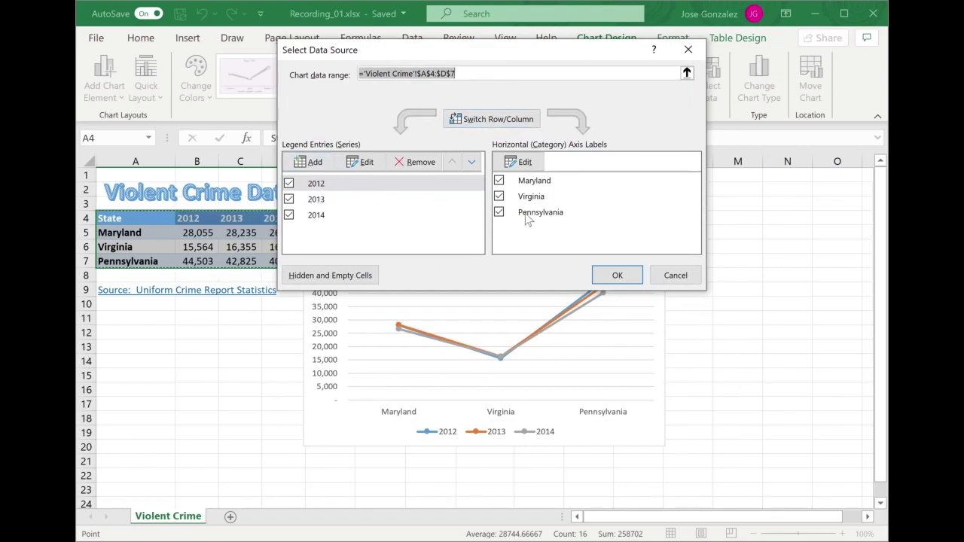
{"action": "left_click", "coordinate": [503, 121]}
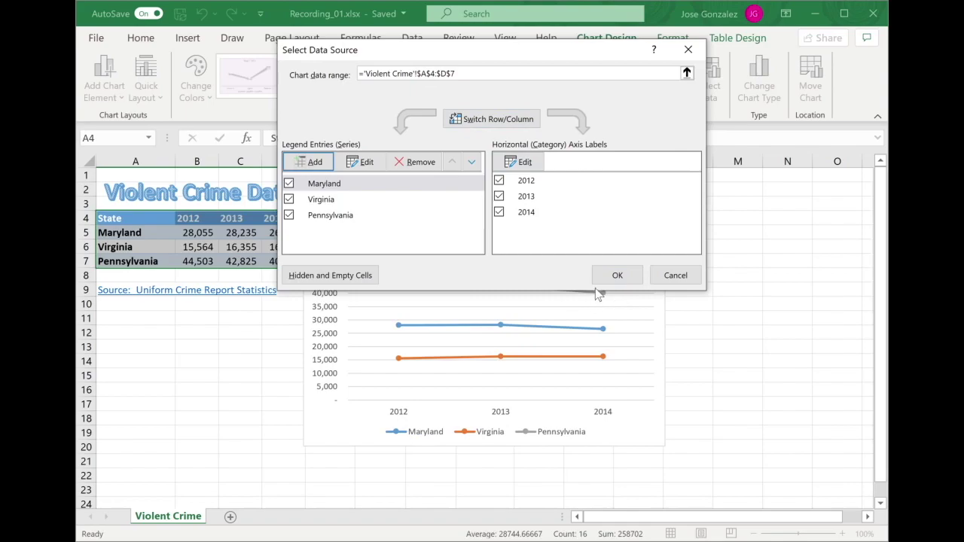
{"action": "left_click_drag", "start_coordinate": [595, 53], "coordinate": [648, 62]}
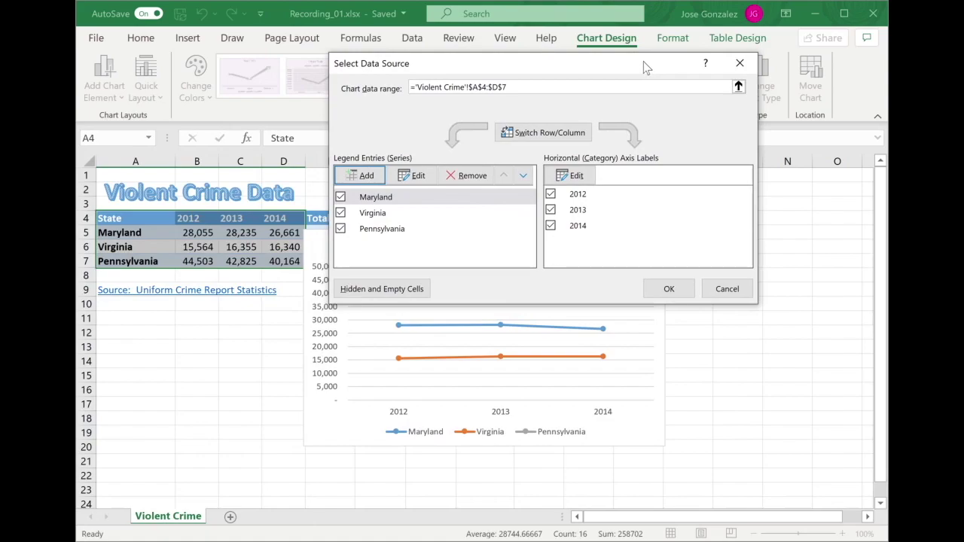
{"action": "left_click", "coordinate": [669, 289]}
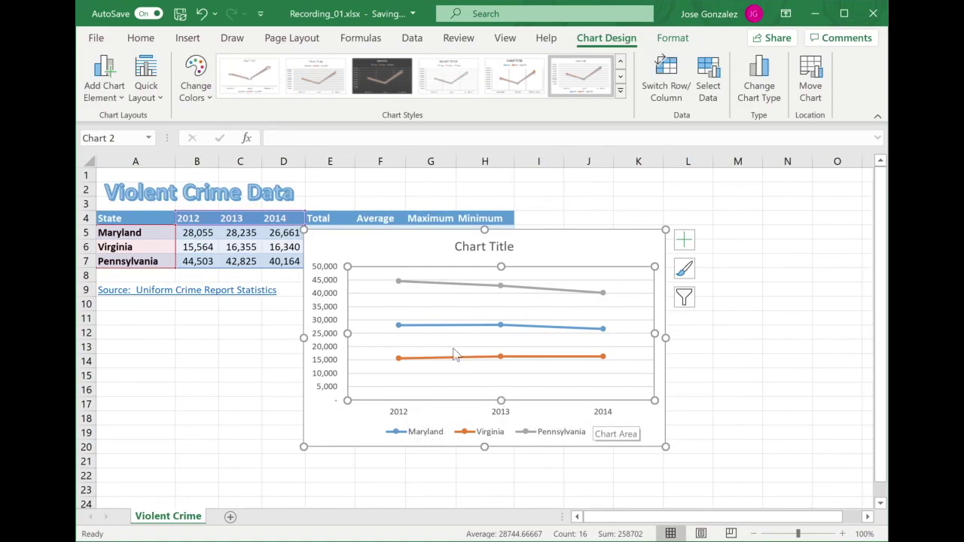
Swap the chart's data back so the years are the series and the states are the horizontal axis labels.
{"action": "right_click", "coordinate": [533, 304]}
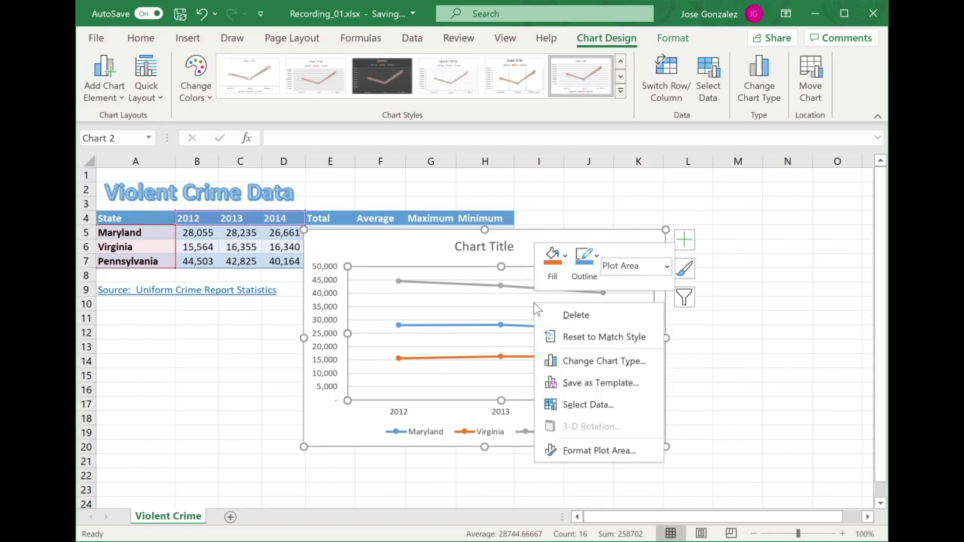
{"action": "left_click", "coordinate": [588, 407]}
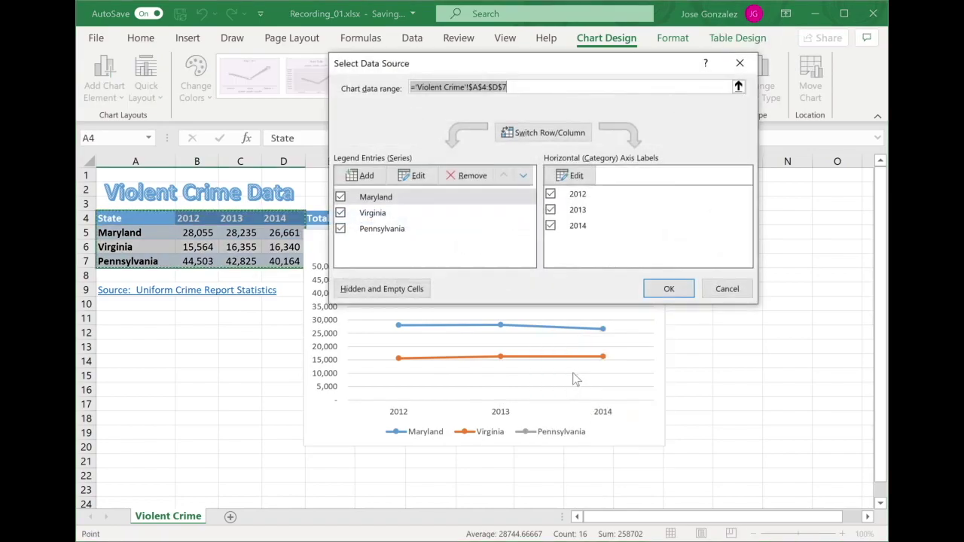
{"action": "left_click", "coordinate": [534, 135]}
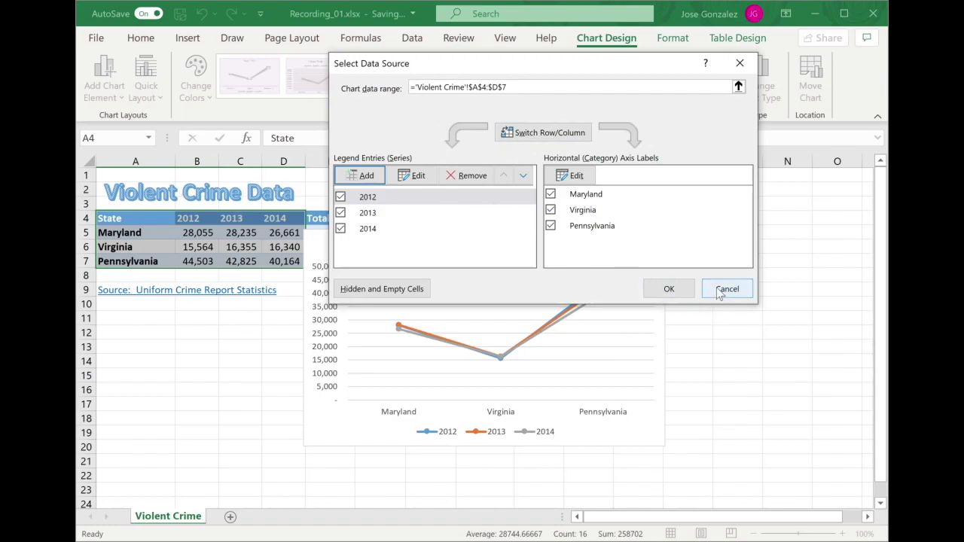
{"action": "left_click", "coordinate": [668, 289]}
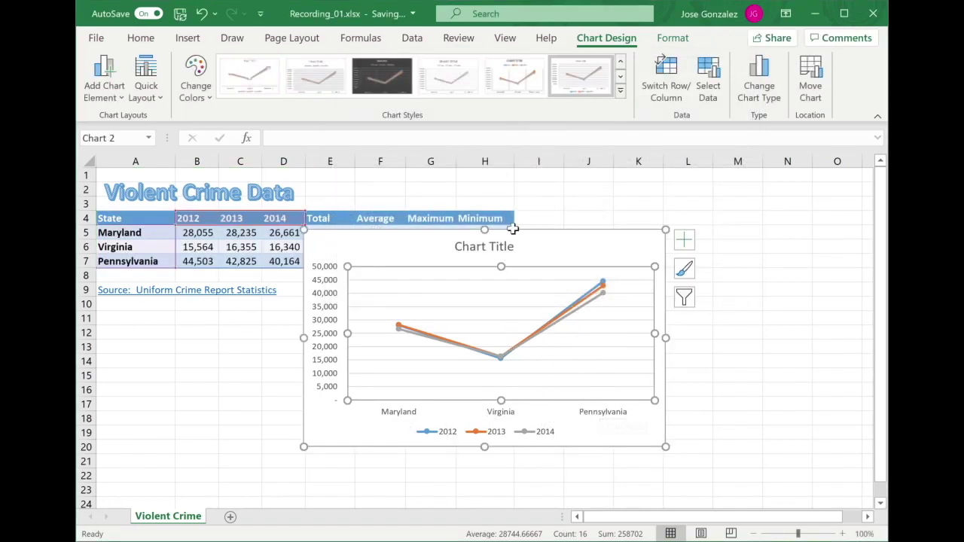
Replace the chart's placeholder title with "Violent Crimes Line Chart".
{"action": "left_click", "coordinate": [506, 251]}
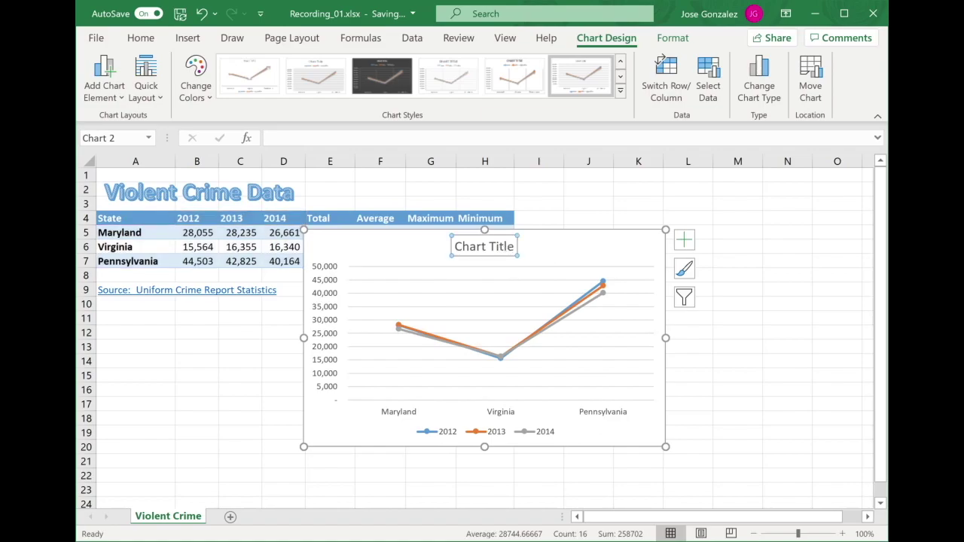
{"action": "triple_click", "coordinate": [510, 251]}
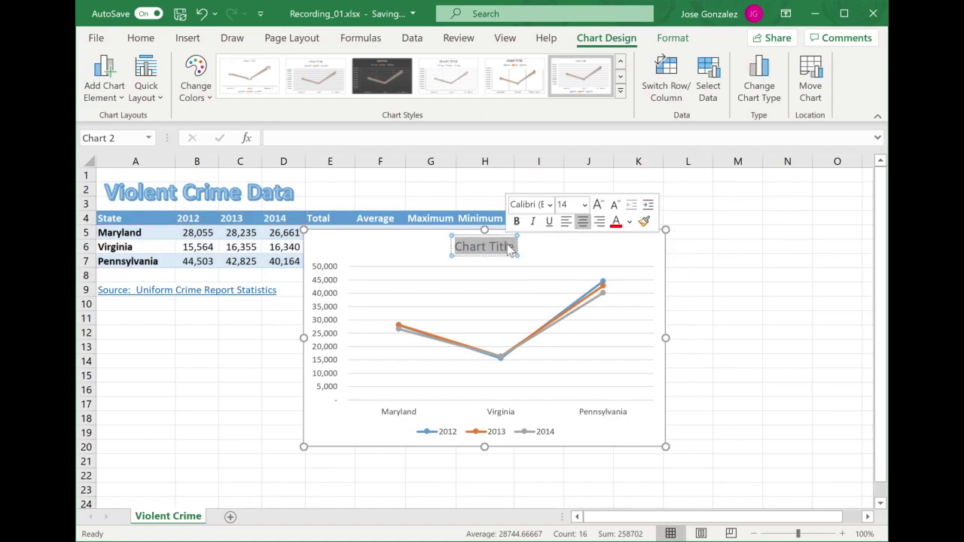
{"action": "type", "text": "Violent Crimes Line Chart"}
{"action": "left_click", "coordinate": [593, 244]}
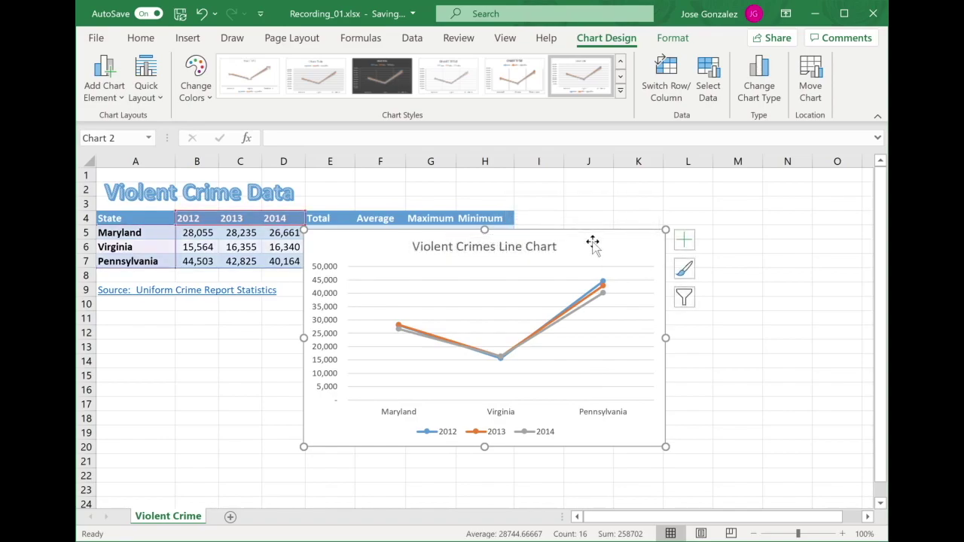
{"action": "left_click", "coordinate": [625, 205]}
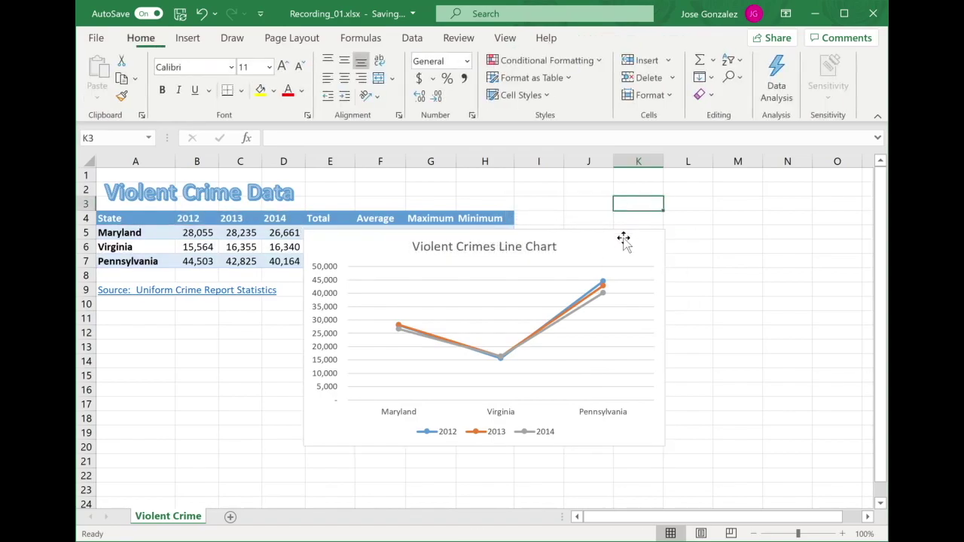
Remove the legend from the line chart and add a data table beneath its plot.
{"action": "left_click", "coordinate": [603, 248]}
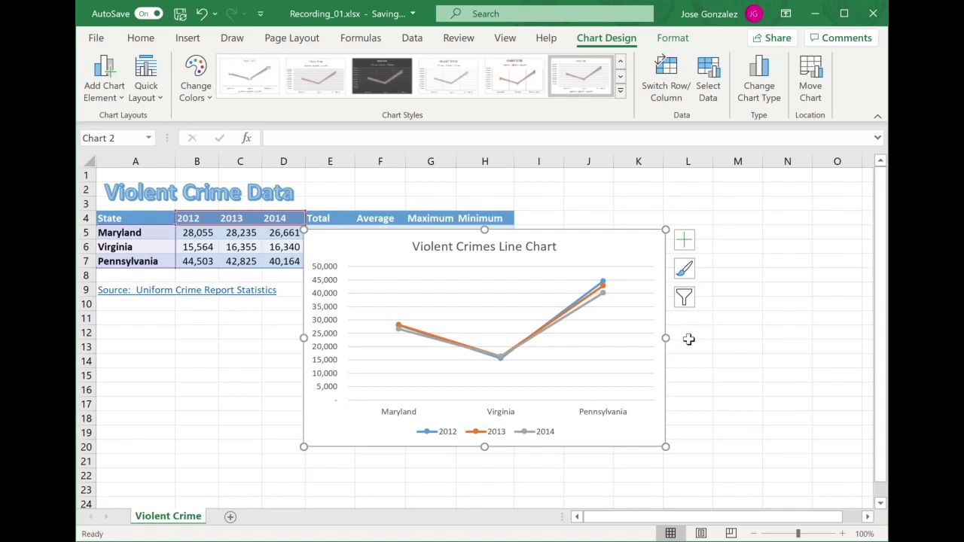
{"action": "left_click", "coordinate": [685, 241]}
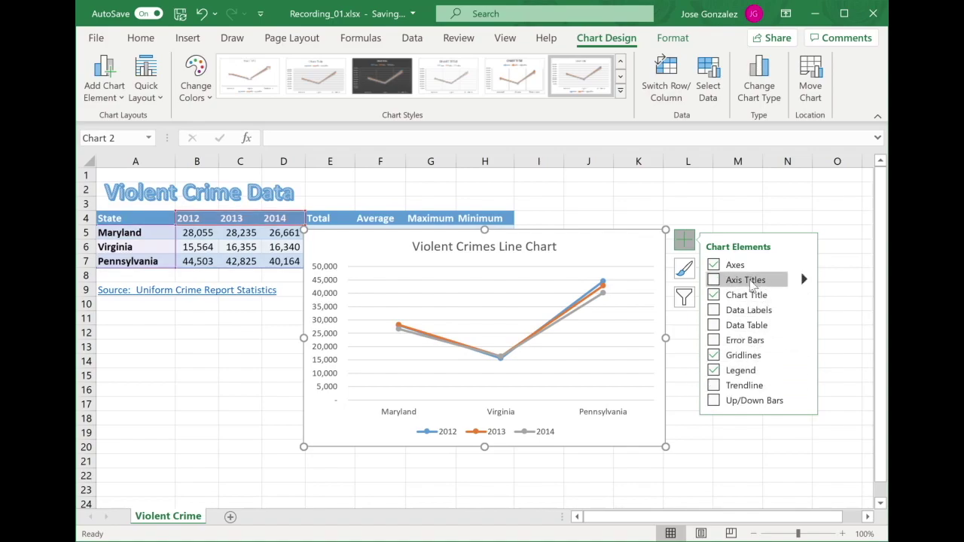
{"action": "left_click", "coordinate": [714, 370]}
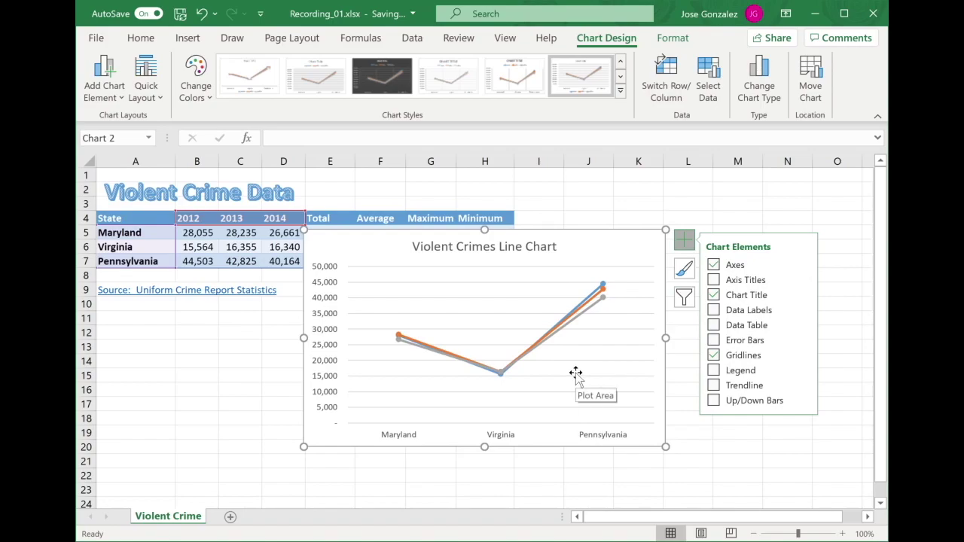
{"action": "left_click", "coordinate": [743, 329]}
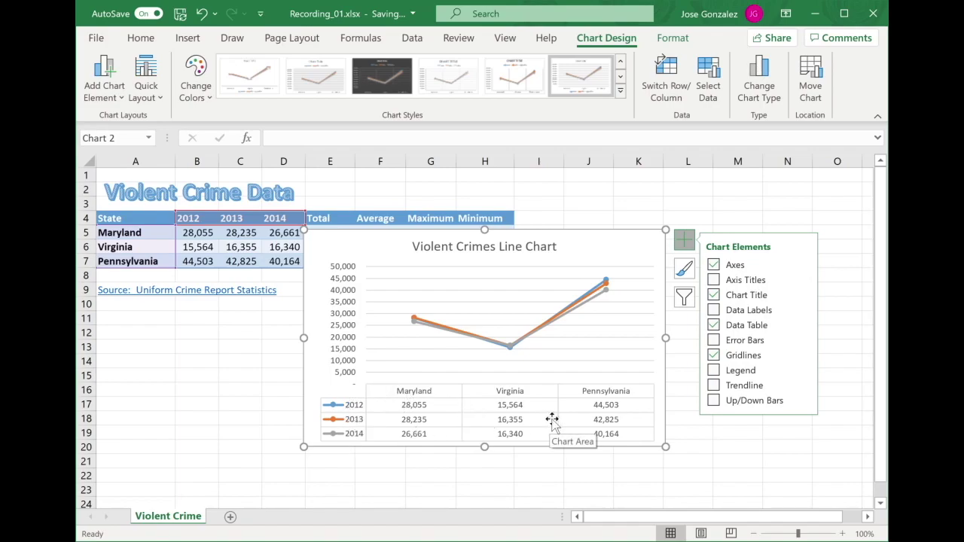
{"action": "left_click", "coordinate": [625, 486]}
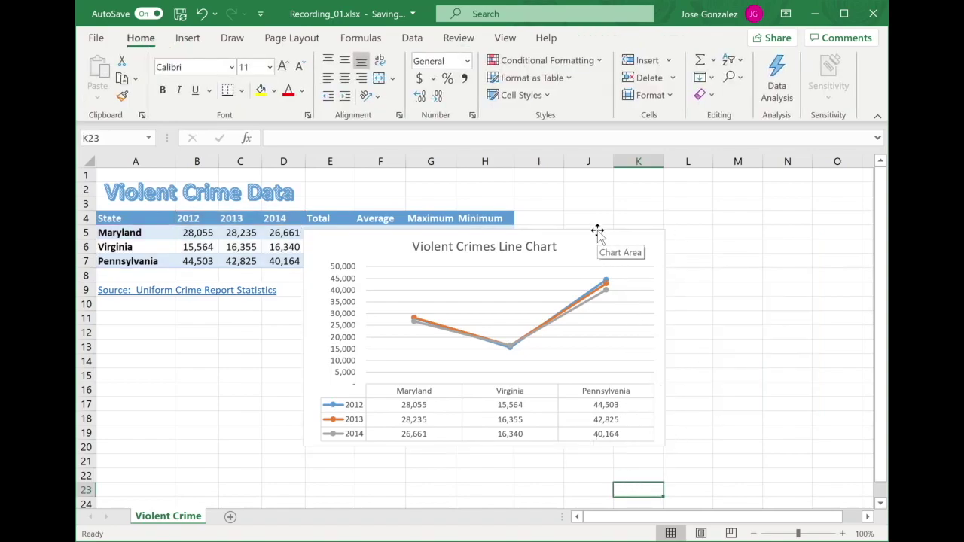
Move the line chart below the source link, with its upper-left corner at cell A10.
{"action": "left_click_drag", "start_coordinate": [598, 231], "coordinate": [393, 300]}
{"action": "left_click", "coordinate": [659, 355]}
{"action": "scroll", "coordinate": [659, 356], "scroll_direction": "down", "scroll_amount": 1}
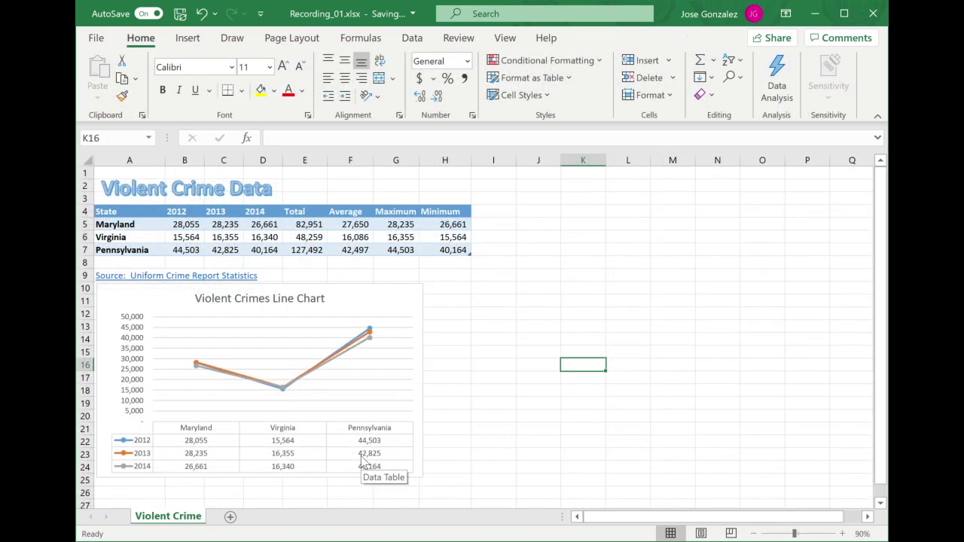
Insert a clustered column chart from the state and 2012–2014 data in A4:D7.
{"action": "left_click", "coordinate": [119, 212]}
{"action": "left_click_drag", "start_coordinate": [121, 212], "coordinate": [269, 247]}
{"action": "left_click", "coordinate": [188, 38]}
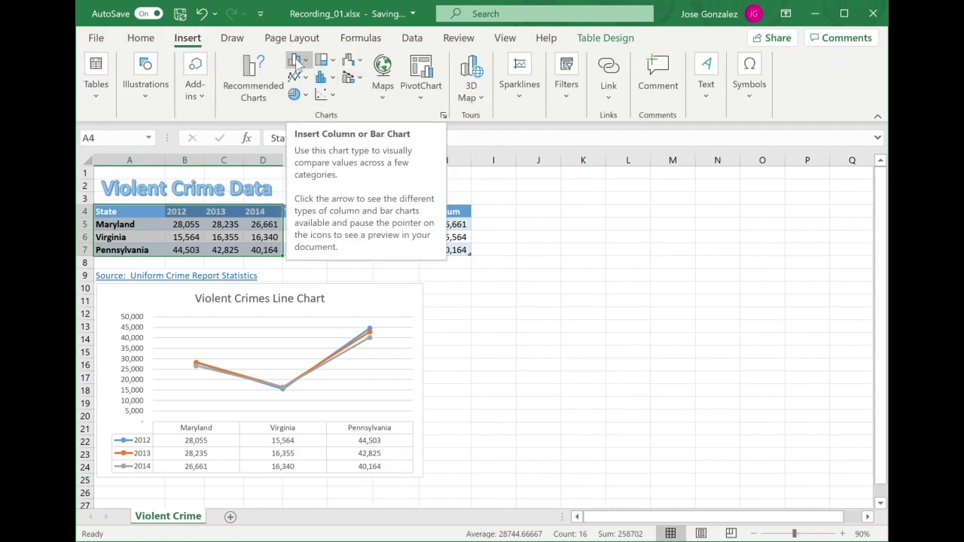
{"action": "key", "text": "alt+F1"}
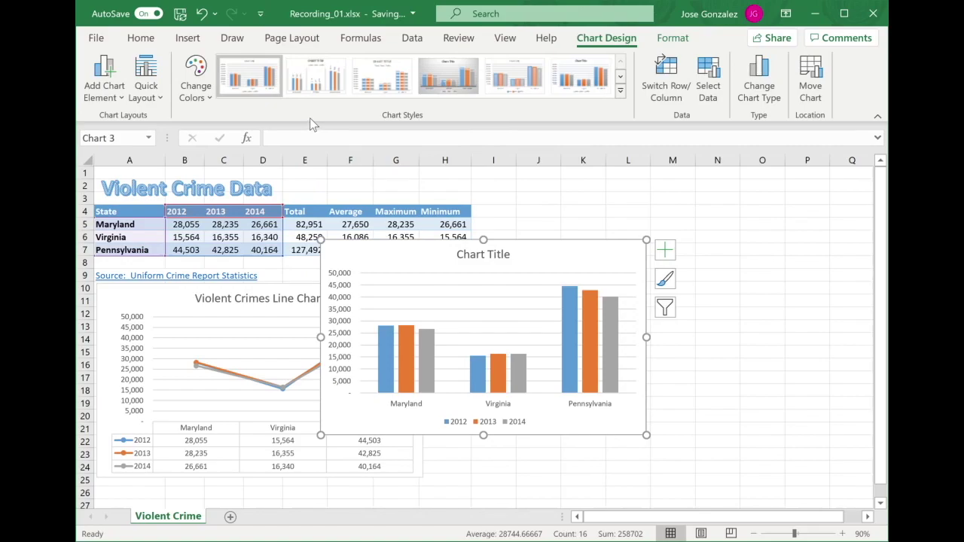
Title the column chart "Violent Crimes Column Chart" with a data table instead of a legend, and place it beside the line chart.
{"action": "left_click", "coordinate": [487, 256]}
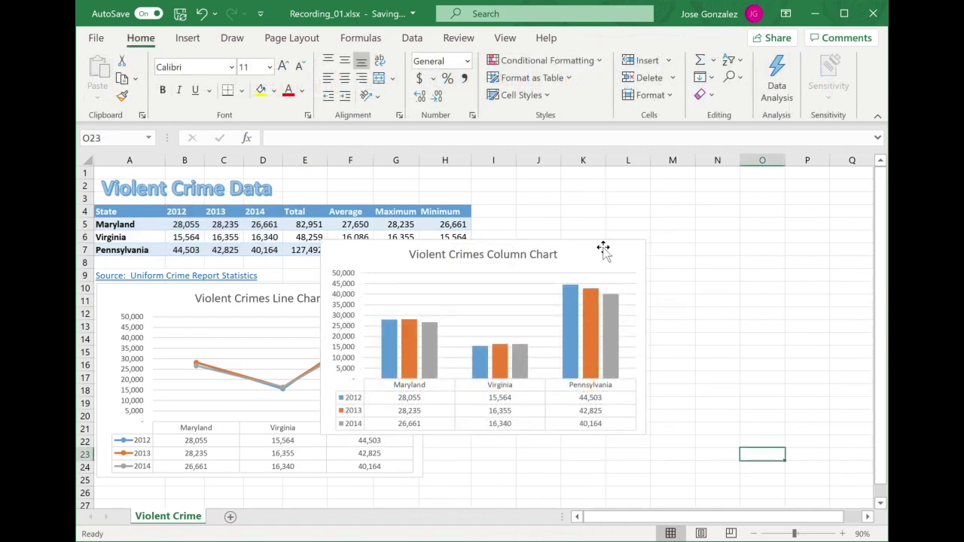
{"action": "left_click_drag", "start_coordinate": [602, 246], "coordinate": [711, 286]}
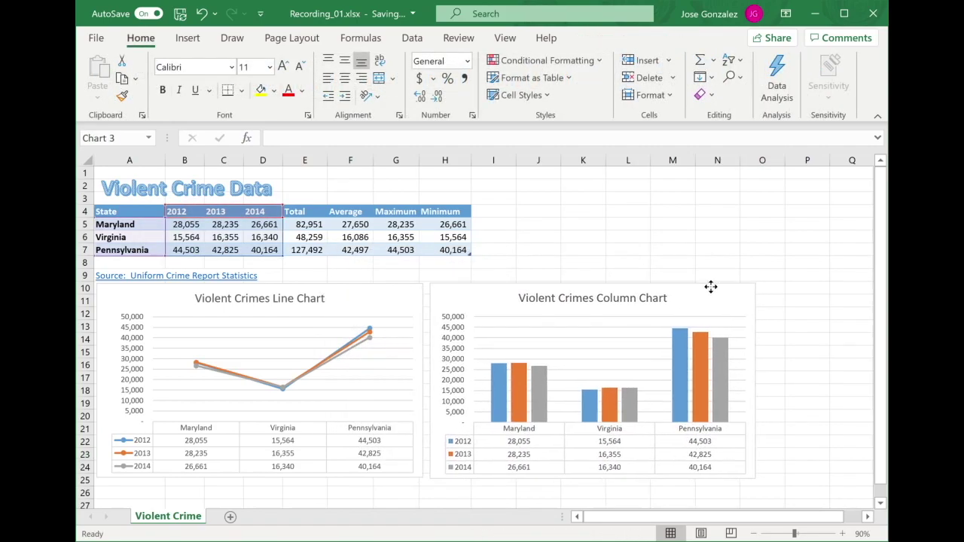
{"action": "left_click", "coordinate": [745, 213]}
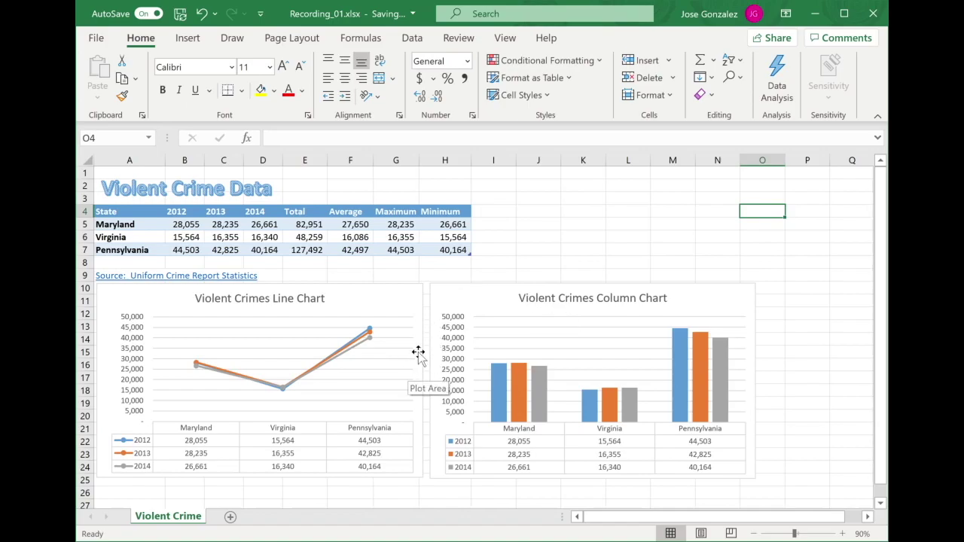
Move the column chart to a new chart sheet named "My Favorite Chart".
{"action": "left_click", "coordinate": [480, 299]}
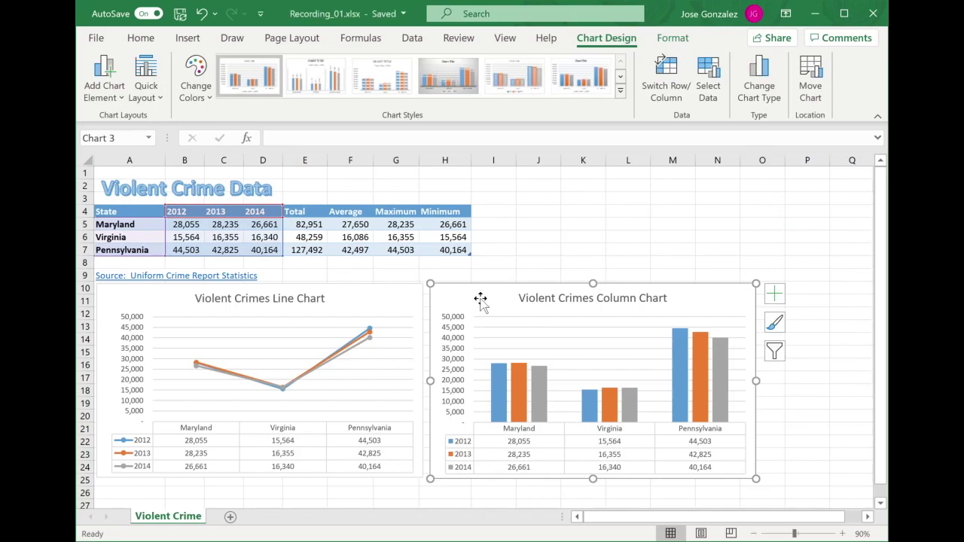
{"action": "left_click", "coordinate": [674, 215]}
{"action": "left_click", "coordinate": [812, 72]}
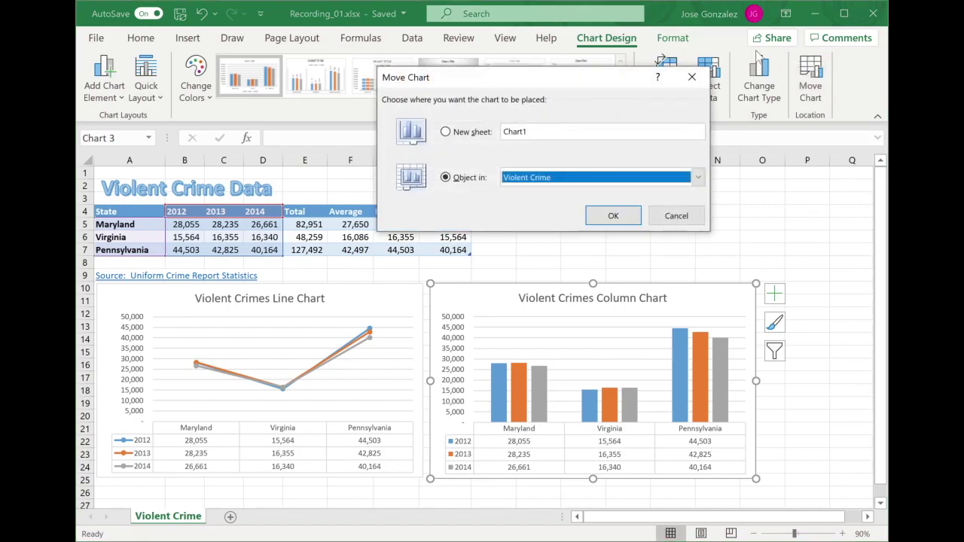
{"action": "left_click", "coordinate": [446, 133]}
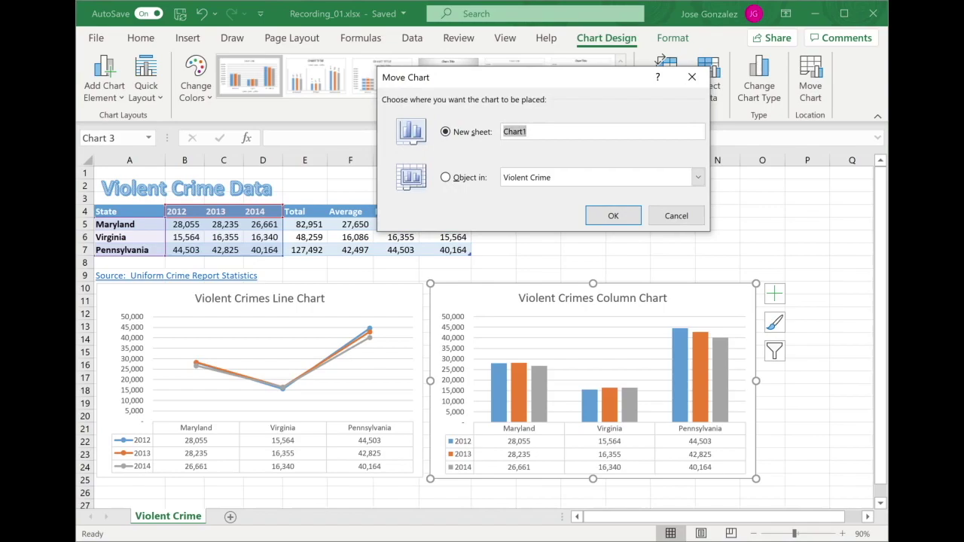
{"action": "type", "text": "My Favorite Chart"}
{"action": "left_click", "coordinate": [612, 216]}
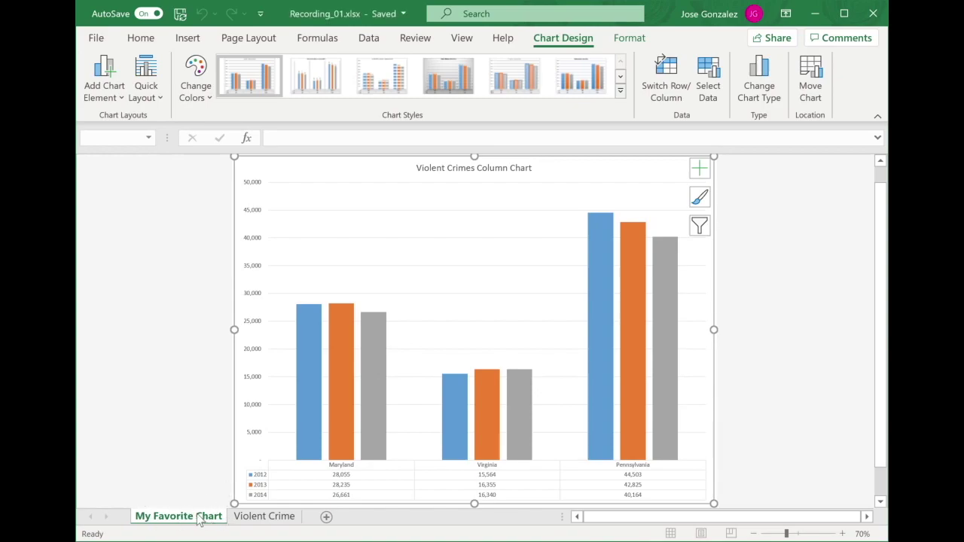
Review the Violent Crime and My Favorite Chart sheets, returning to Violent Crime.
{"action": "left_click", "coordinate": [283, 520]}
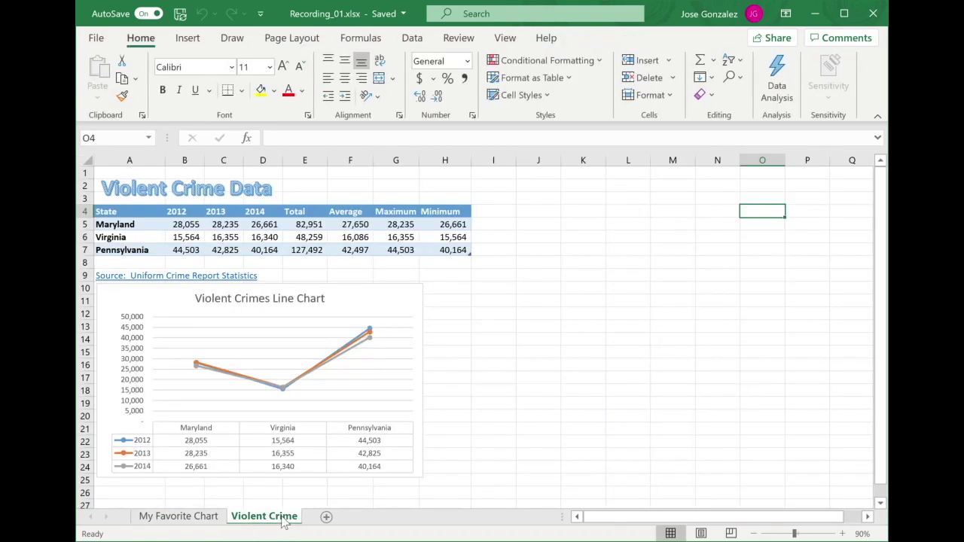
{"action": "left_click", "coordinate": [190, 520]}
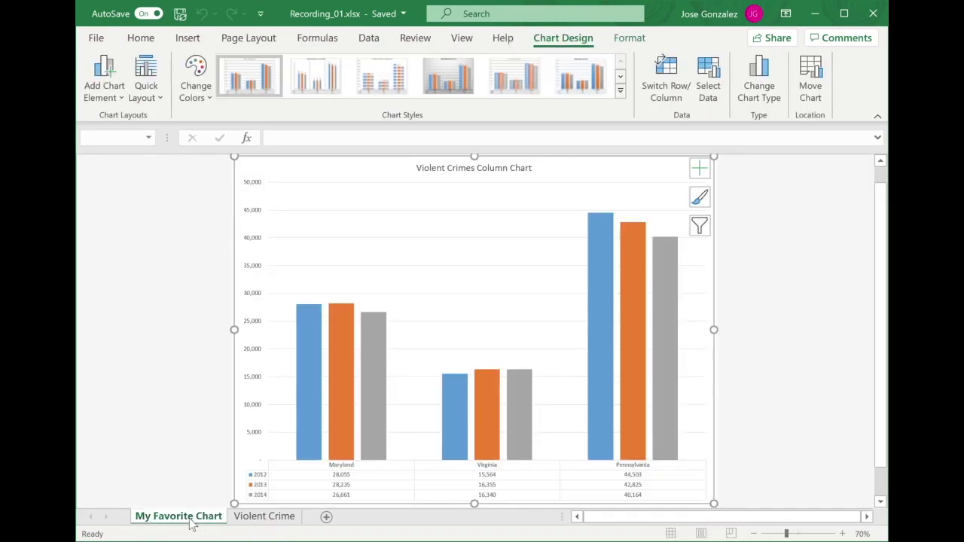
{"action": "left_click", "coordinate": [261, 519]}
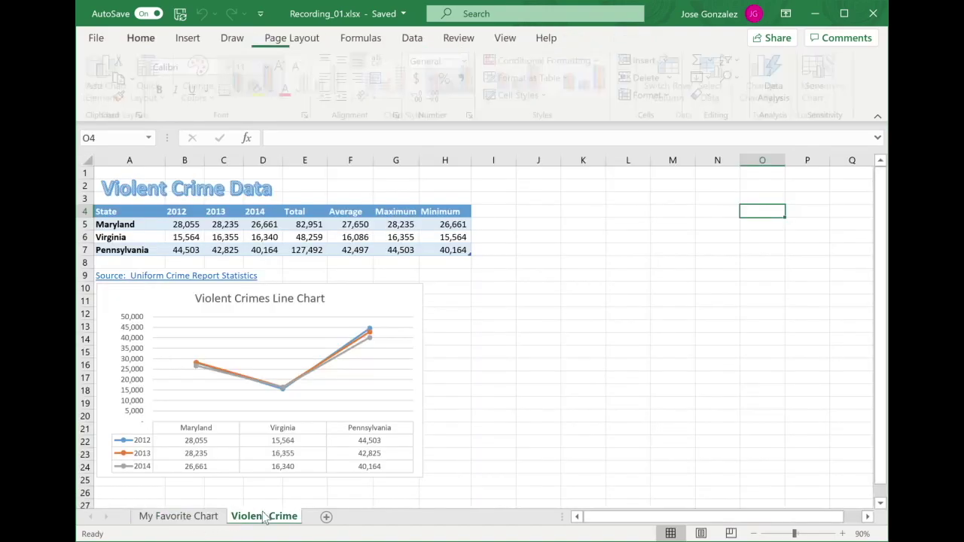